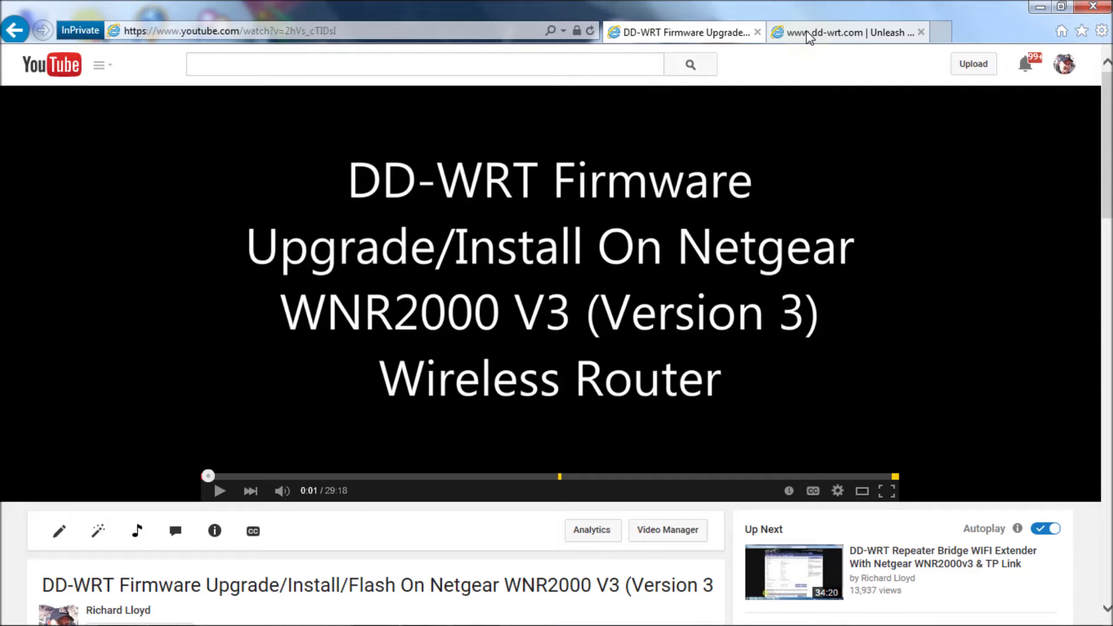
- On dd-wrt.com, go to the Other Downloads directory listing and open the betas folder
click(809, 35)
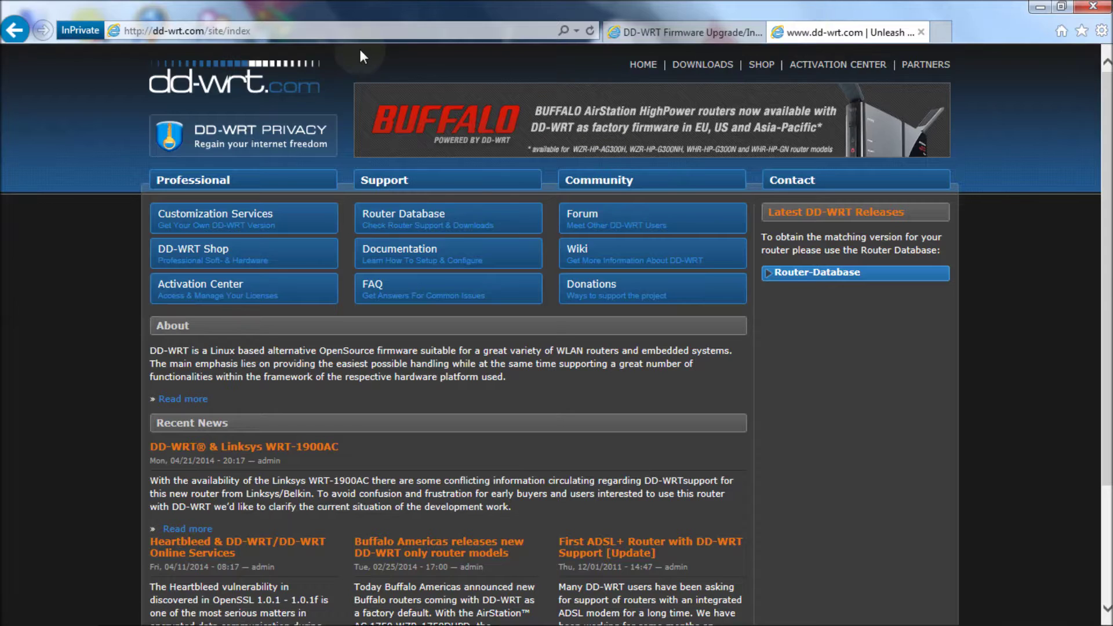
click(275, 33)
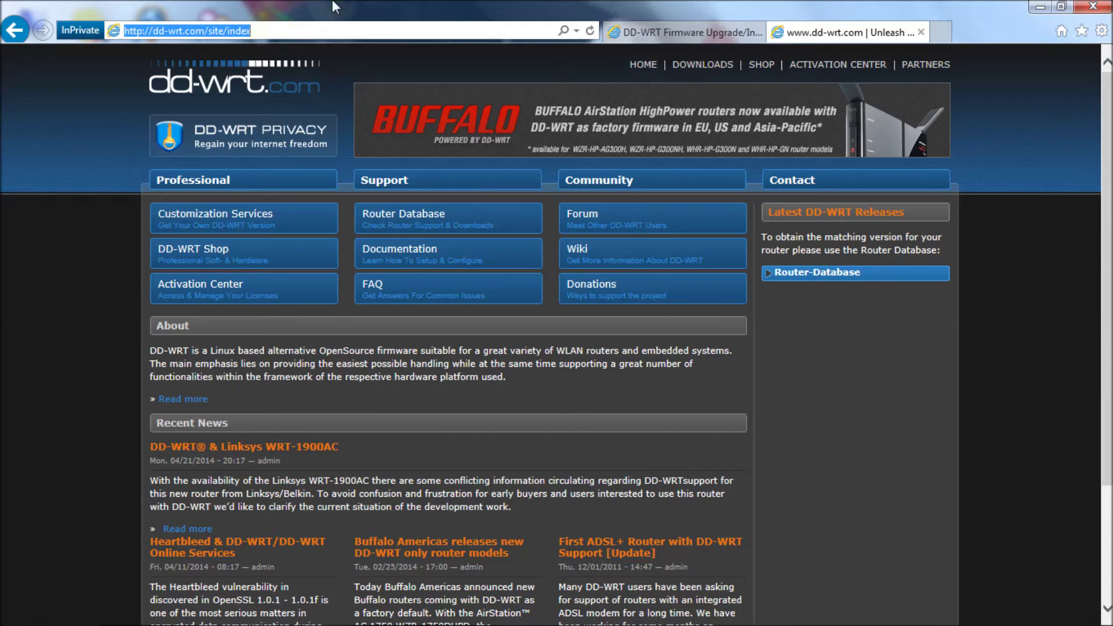
click(705, 67)
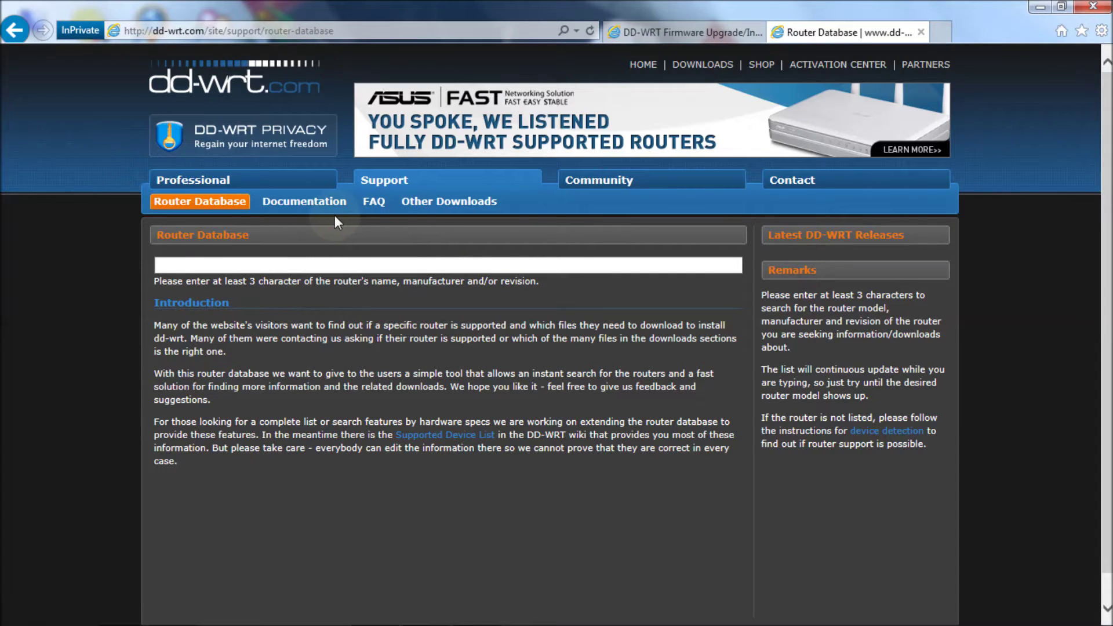
click(462, 204)
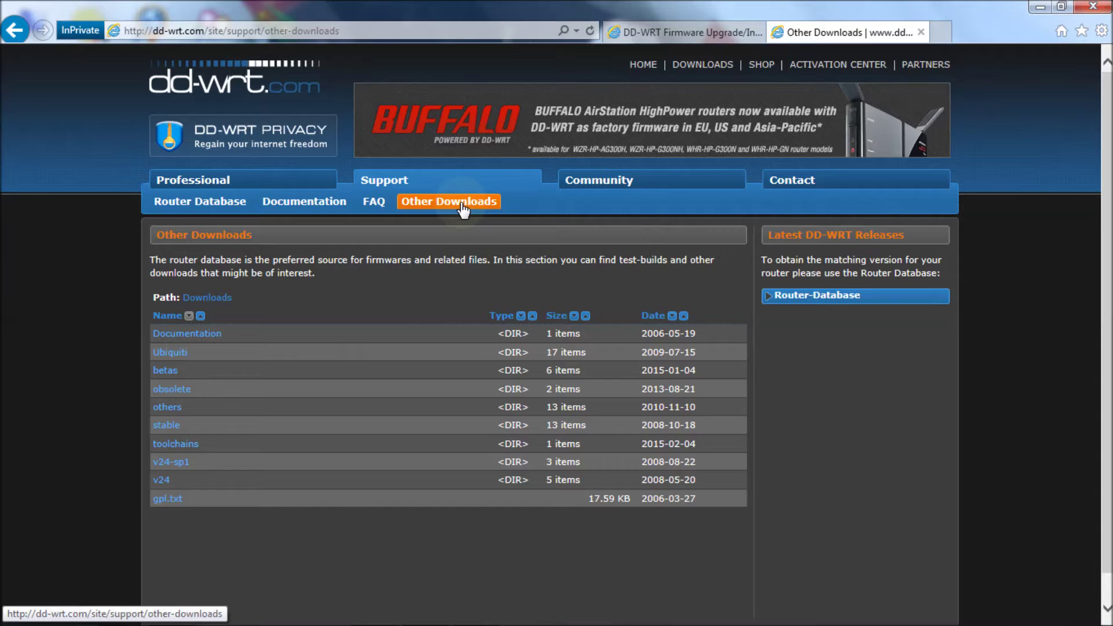
click(168, 371)
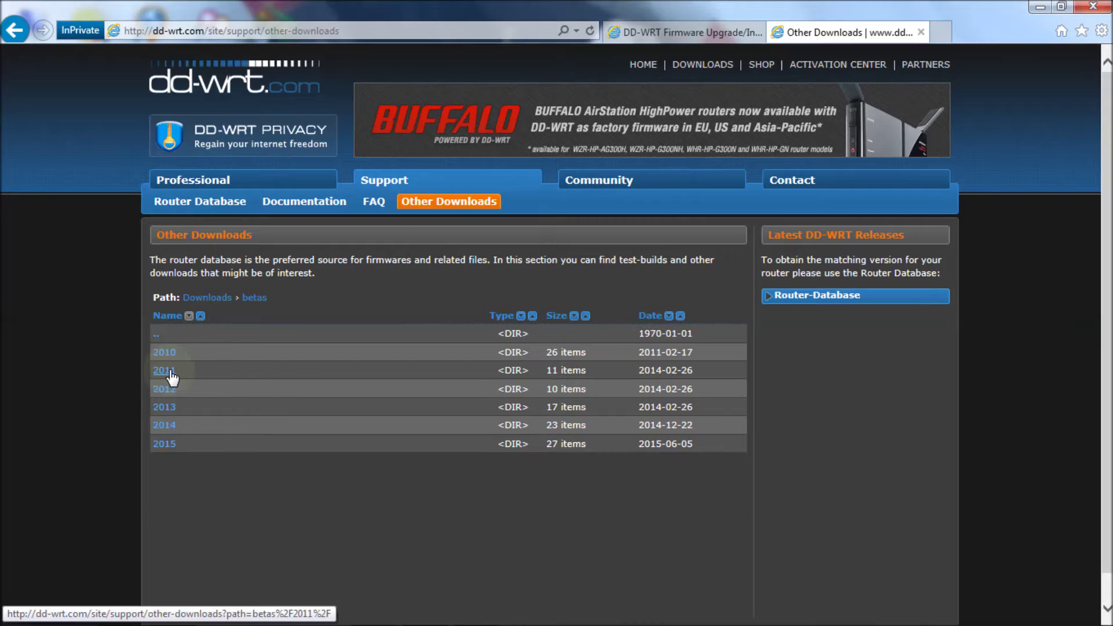
- Open the 2015 betas folder and then the 06-01-2015-r27147 build folder
click(164, 444)
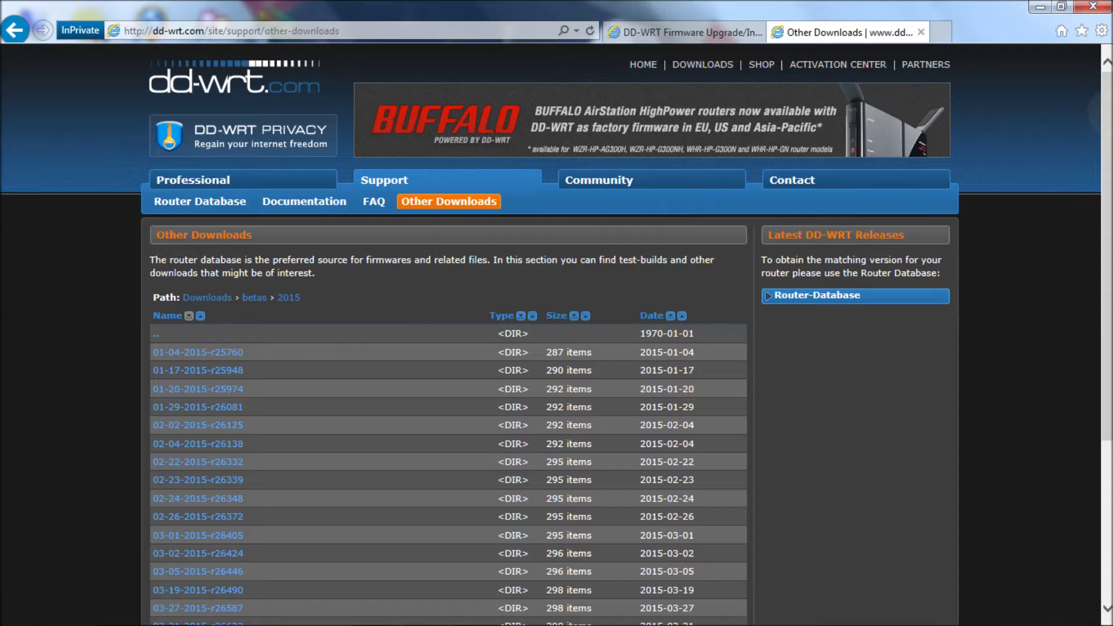
scroll(1095, 261, down, 2)
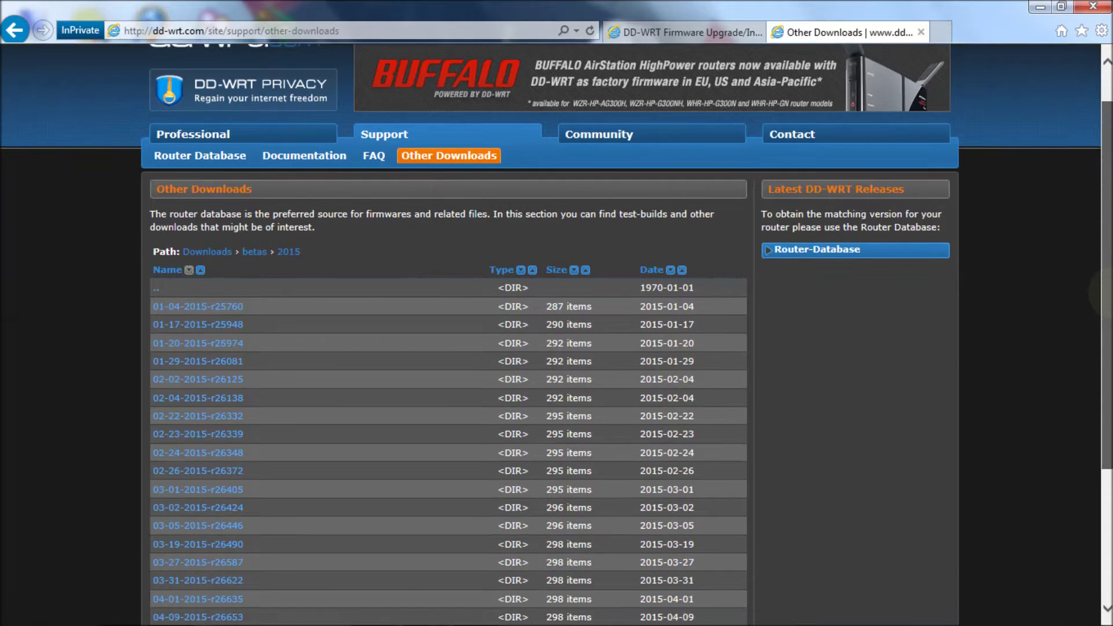
scroll(1096, 318, down, 3)
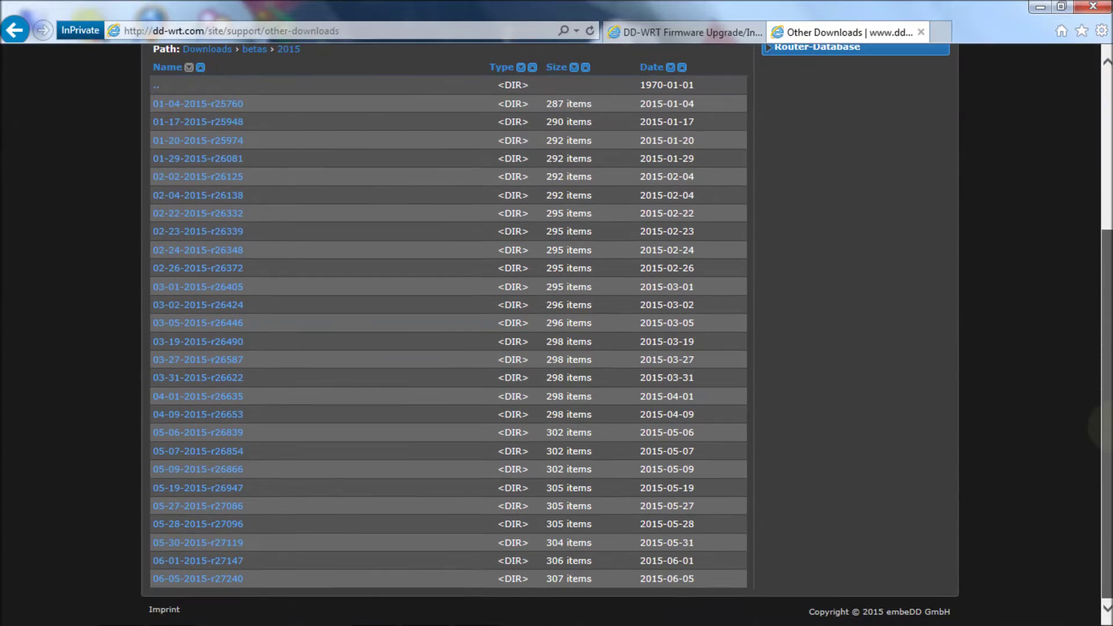
click(236, 566)
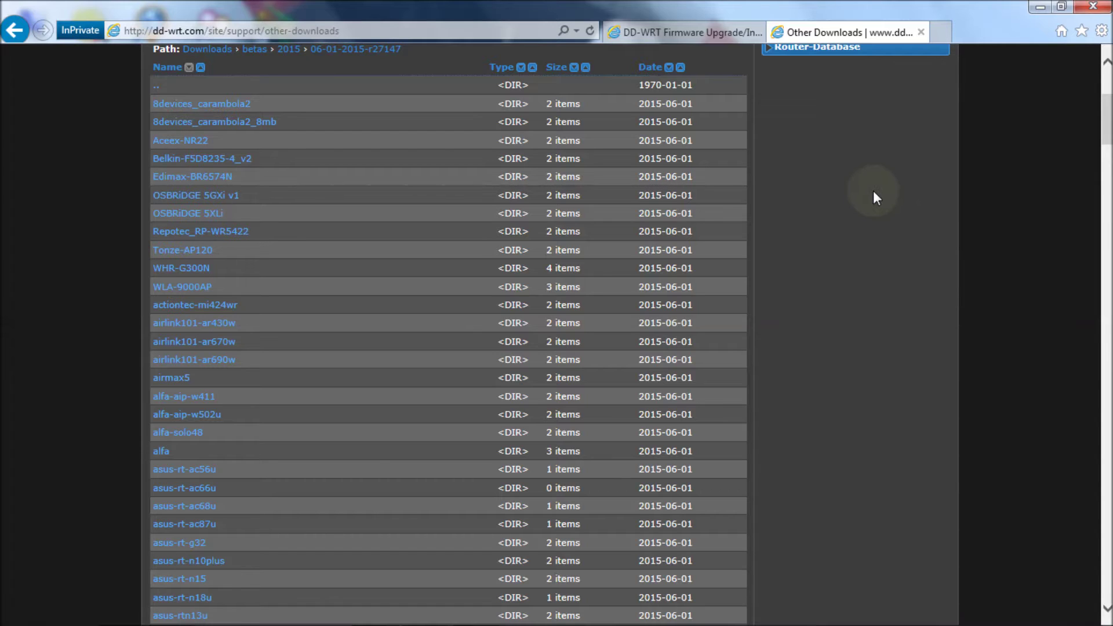
- Find 'wnr' on the r27147 build page and open the netgear-wnr2000v3 folder
key(ctrl+f)
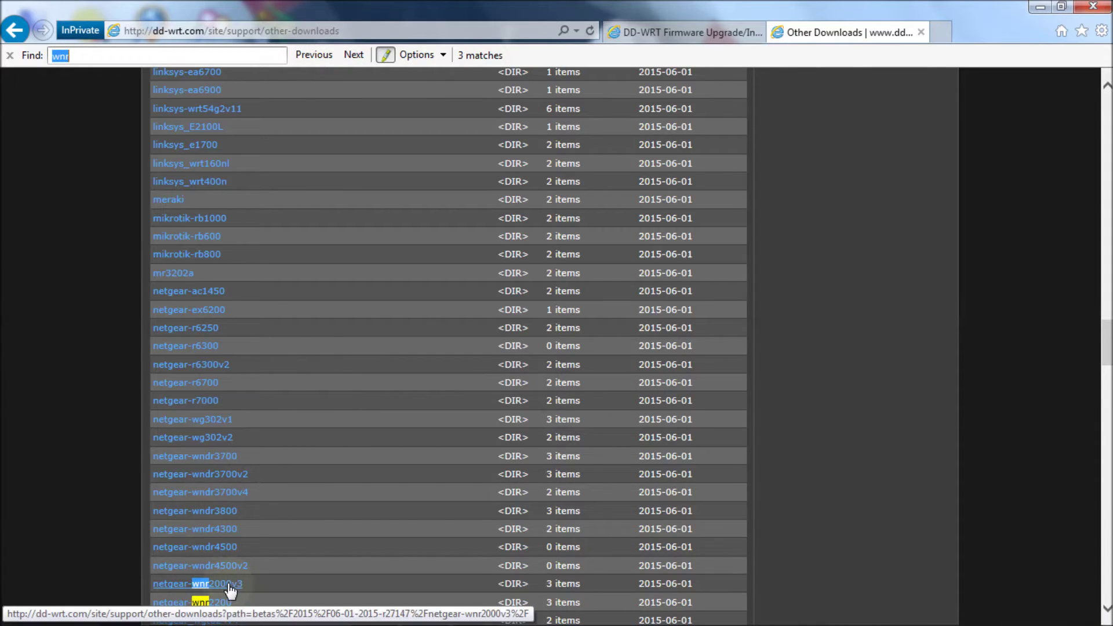
click(764, 503)
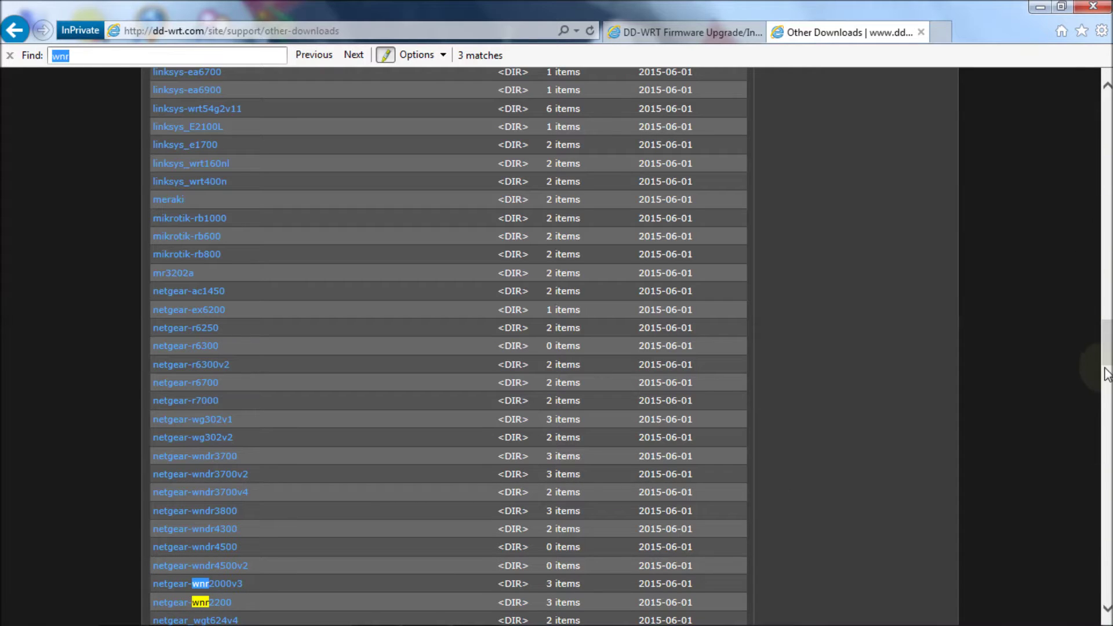
drag(1109, 352, 1003, 378)
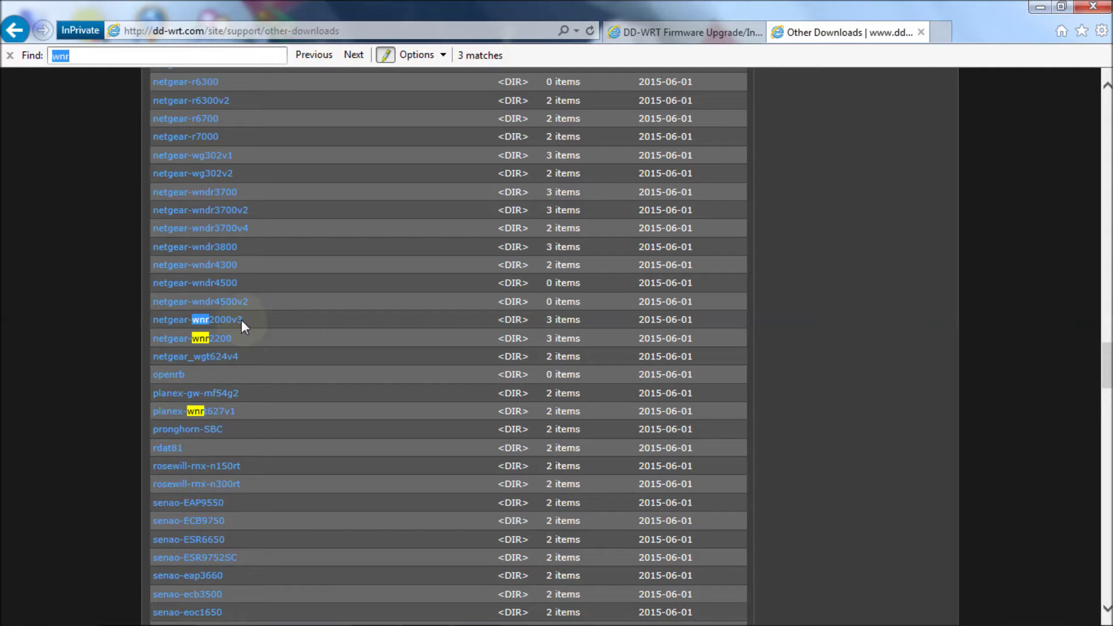
click(226, 323)
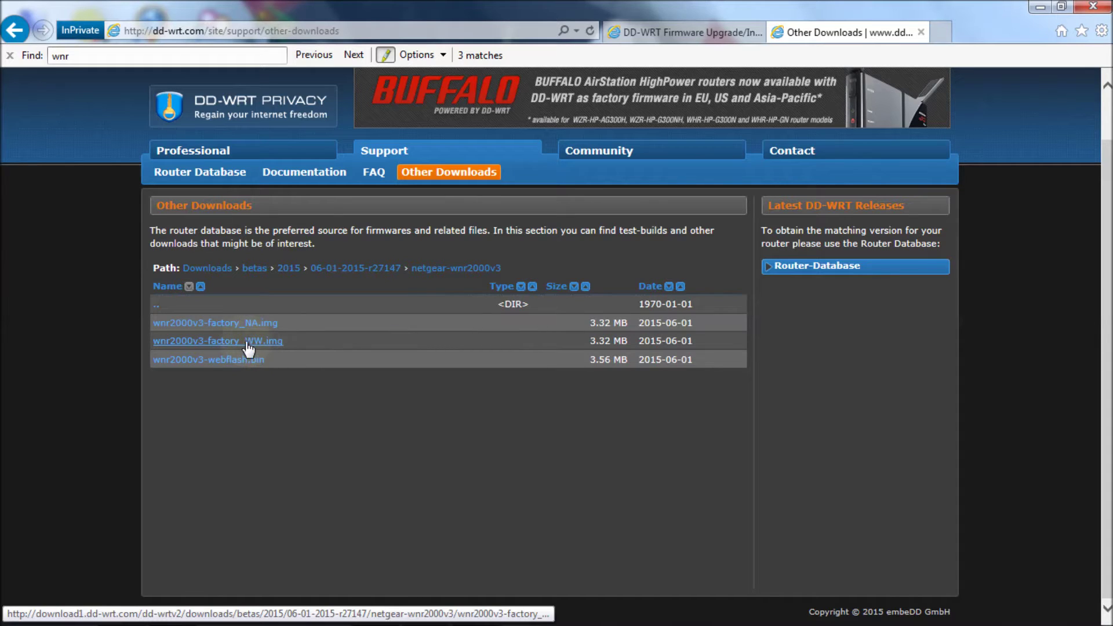
- Start downloading the wnr2000v3-factory_NA.img firmware file
click(275, 347)
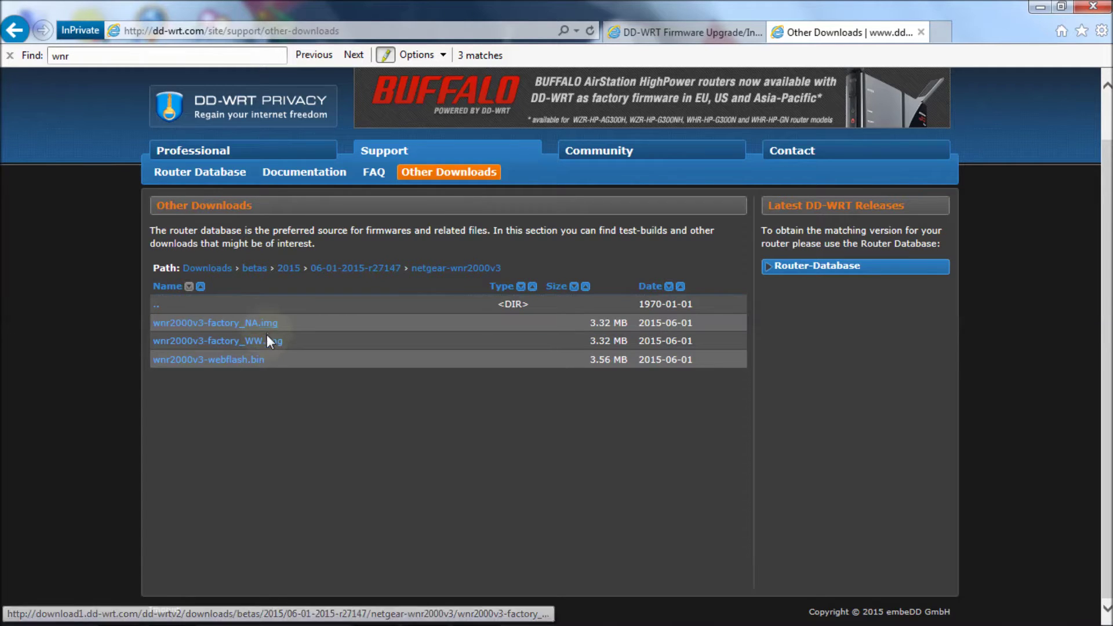
click(209, 367)
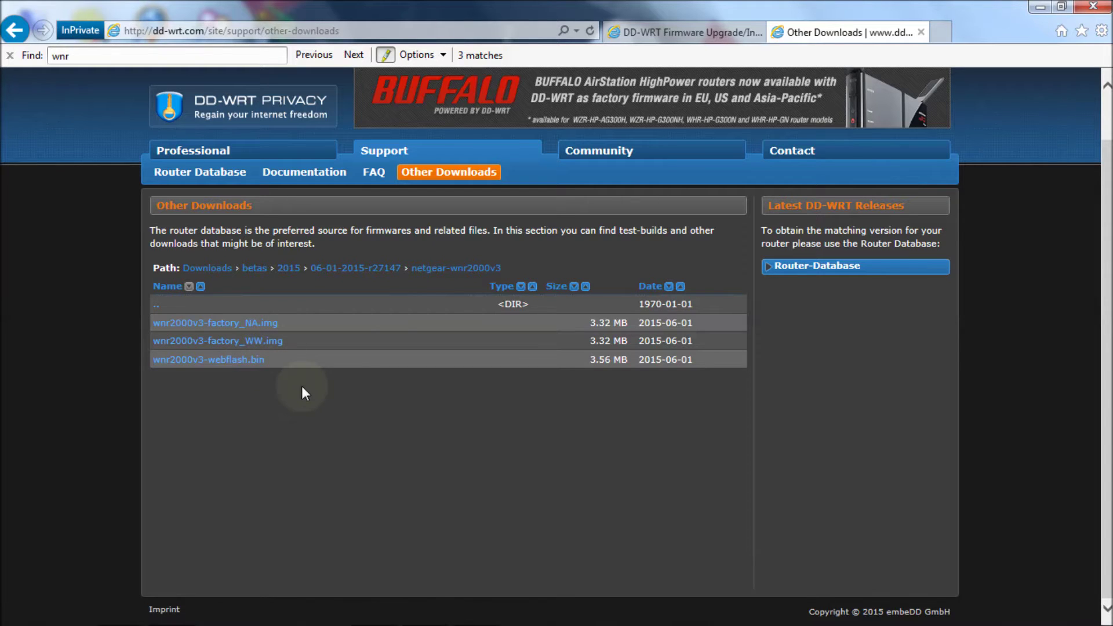
click(279, 321)
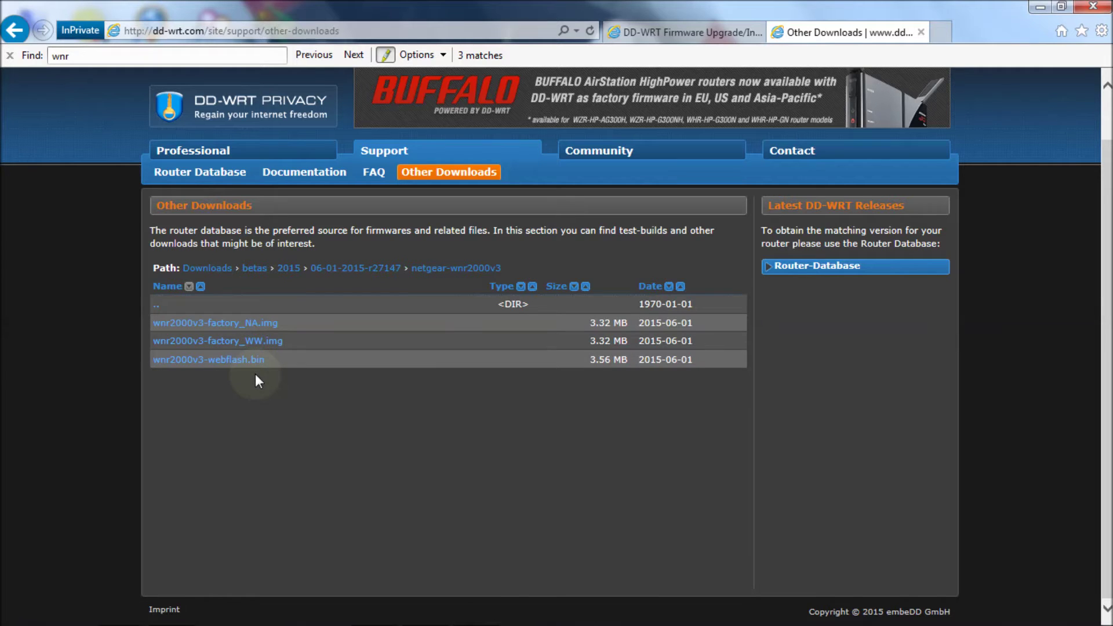
click(259, 325)
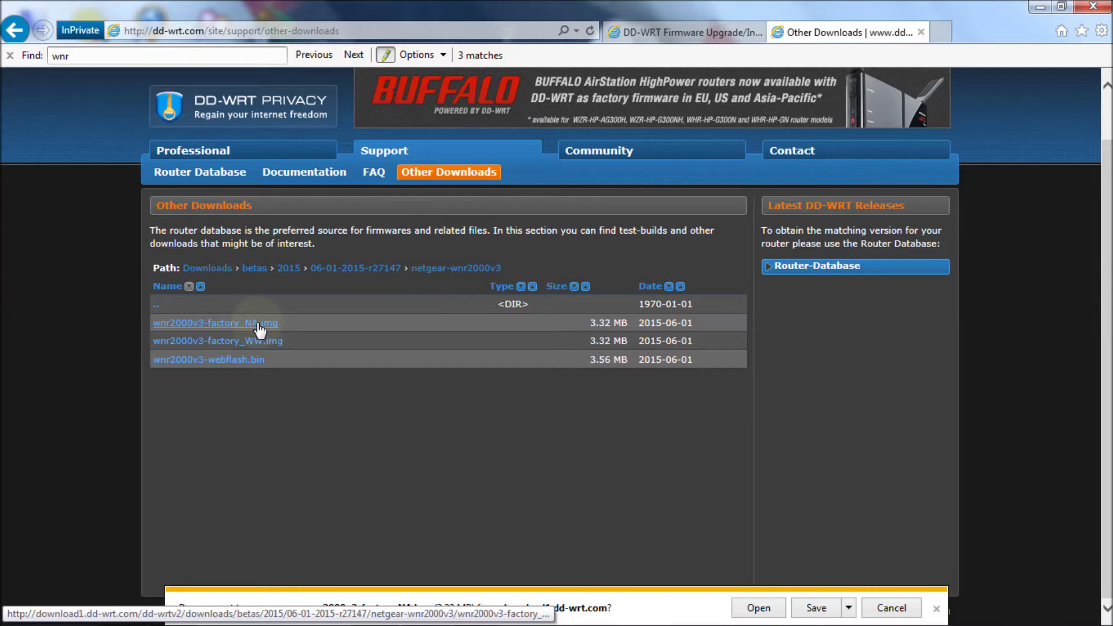
- Save factory_NA.img to Downloads\WNR2000V3\r27147, replacing the old copy, then start the webflash.bin download
click(848, 606)
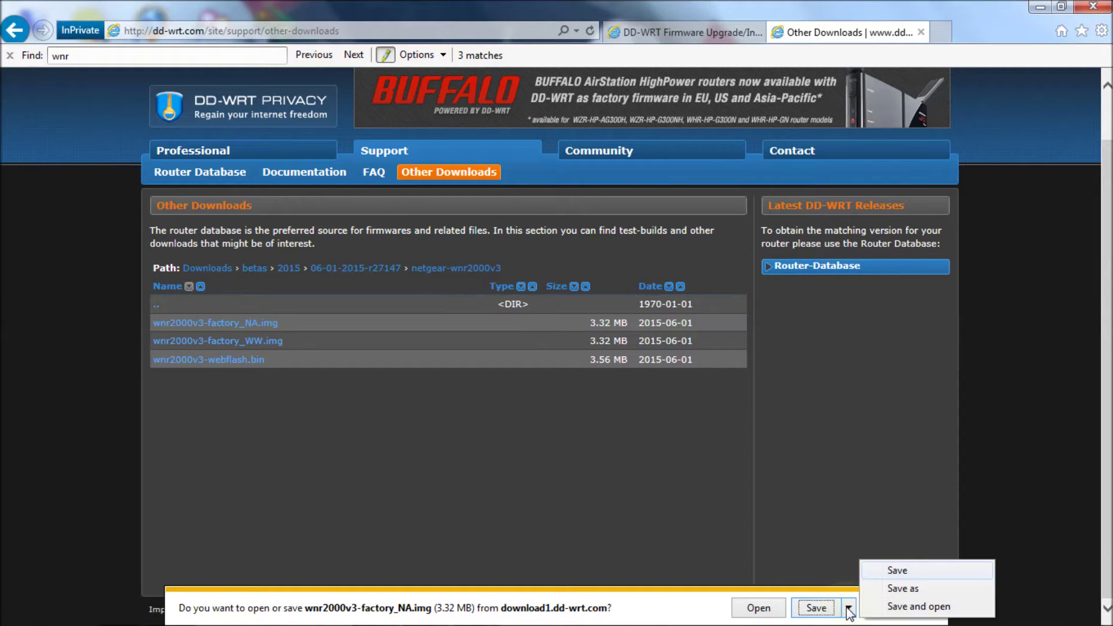
click(882, 587)
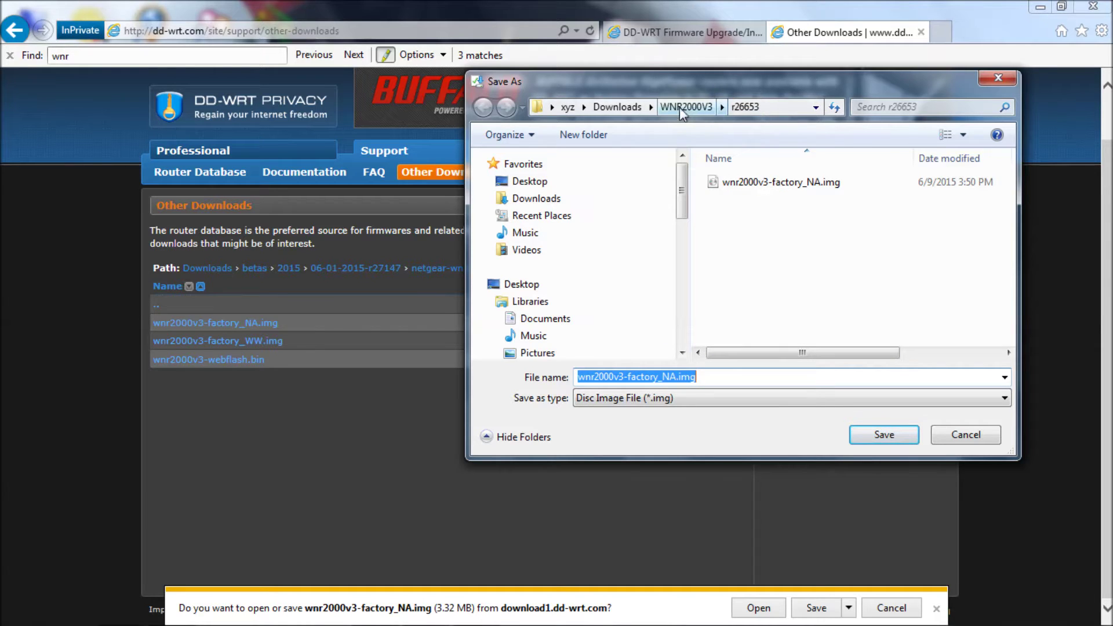
click(620, 107)
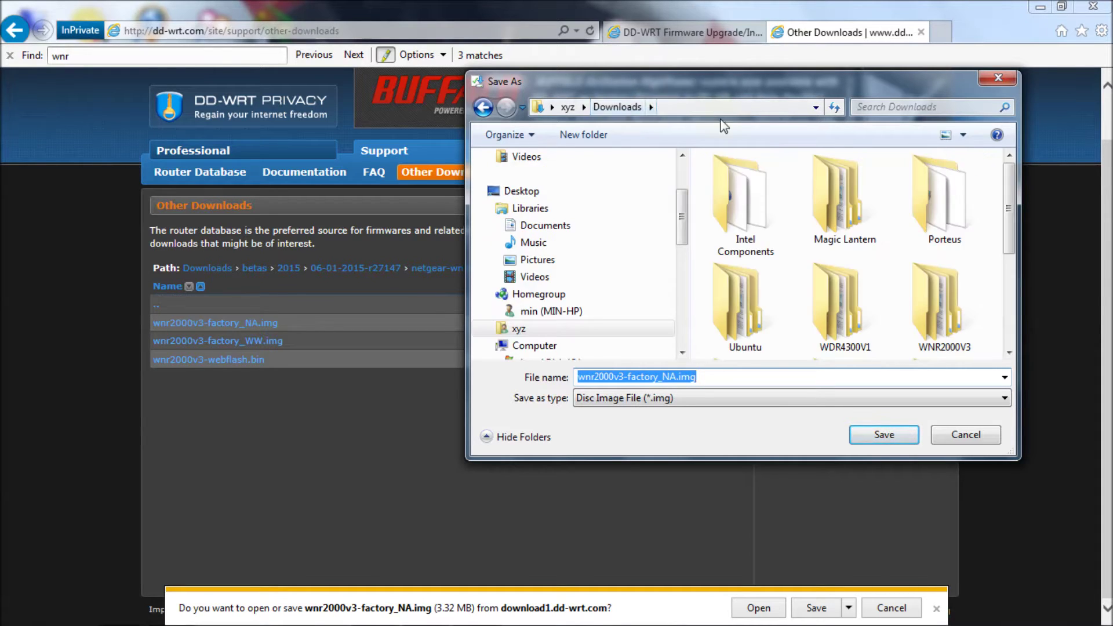
double_click(945, 306)
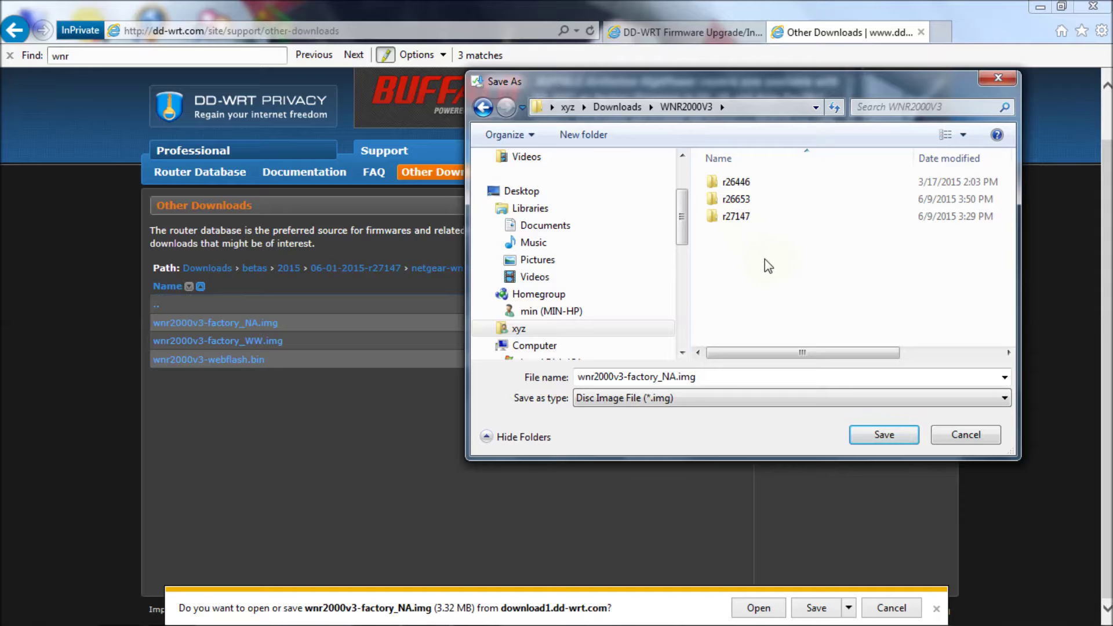
mouse_move(740, 225)
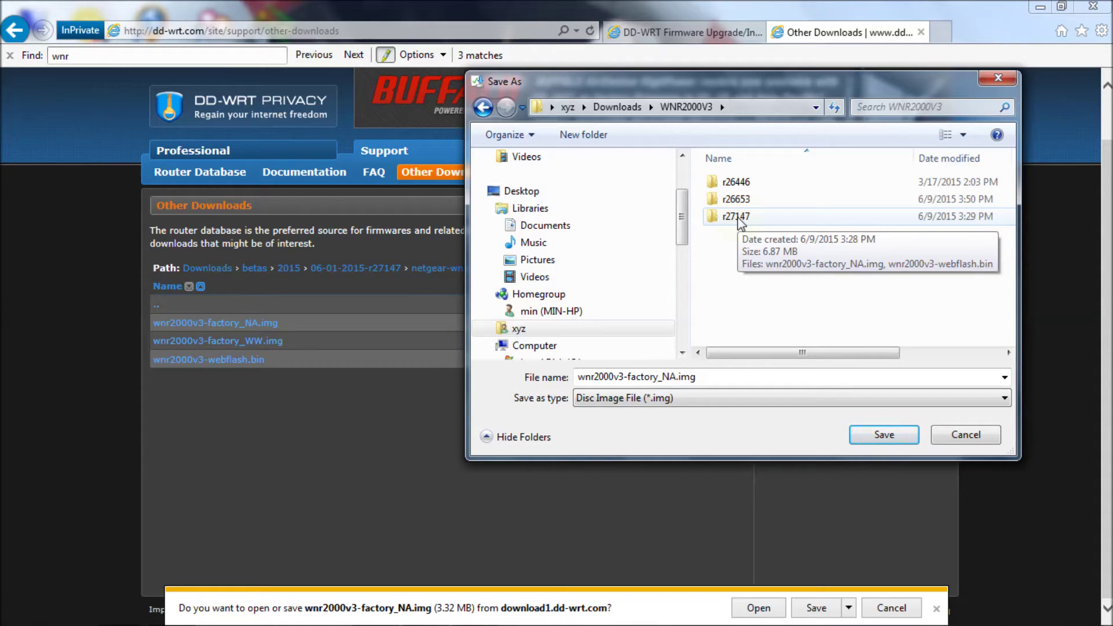
click(741, 223)
double_click(741, 223)
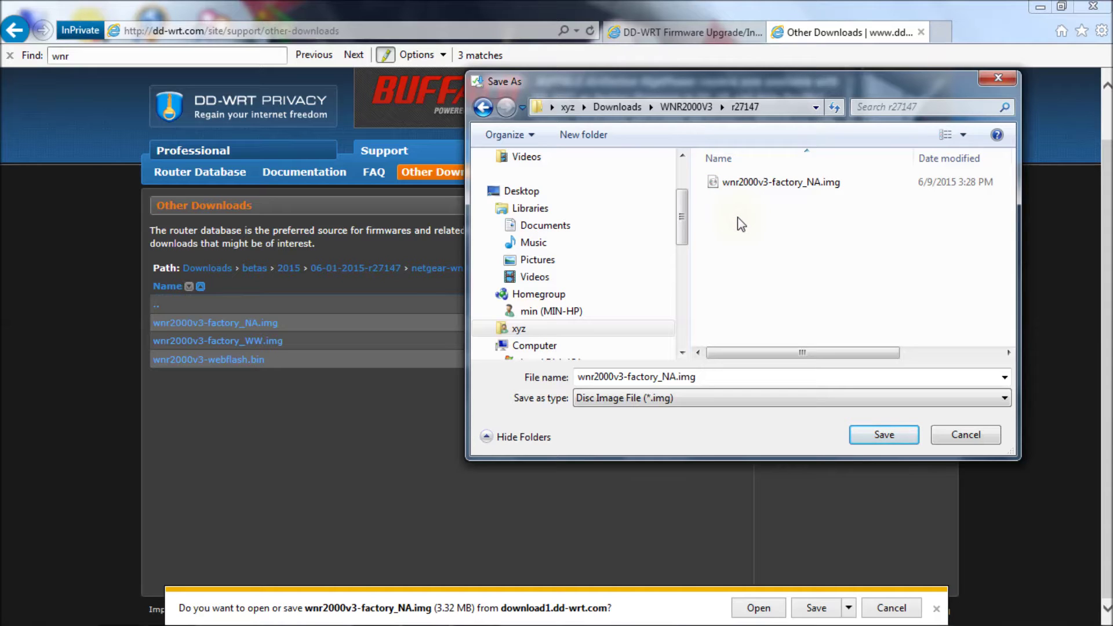
click(884, 436)
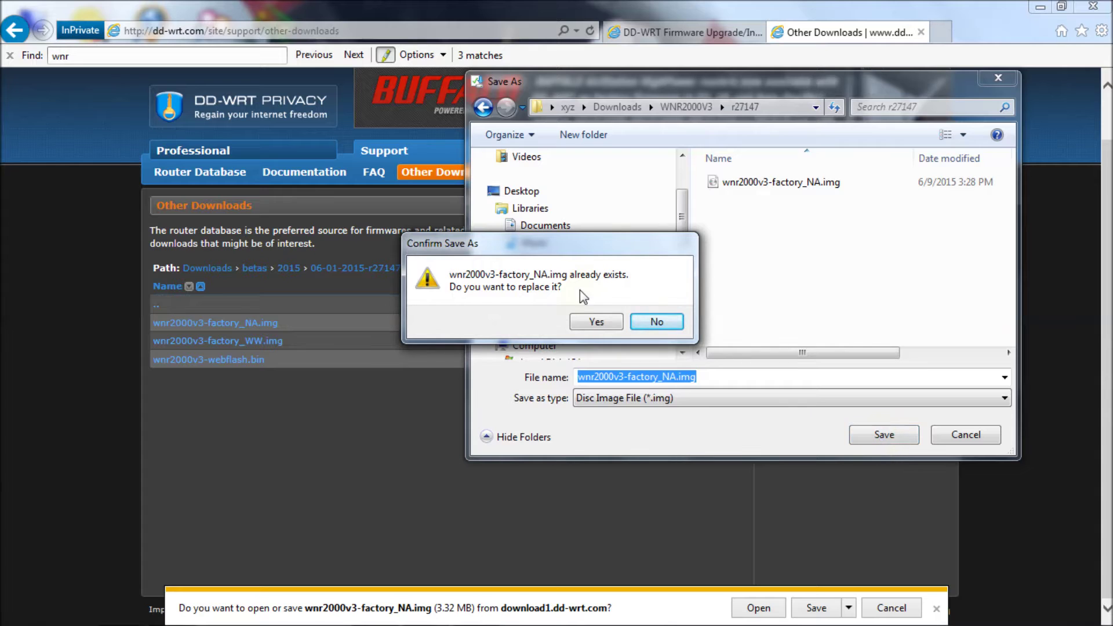
click(584, 323)
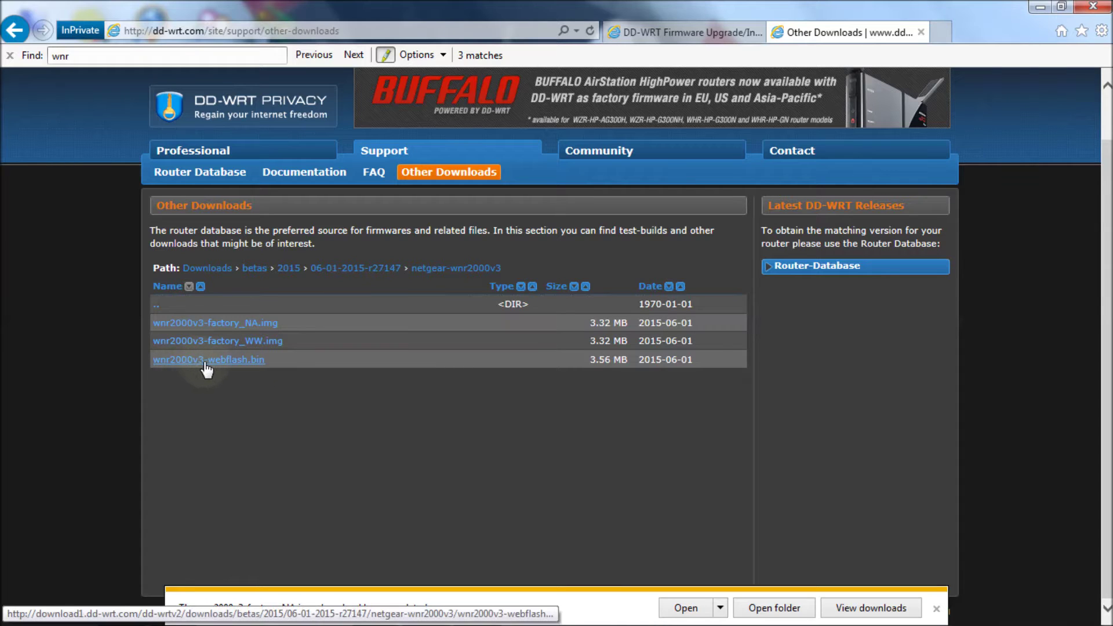
click(245, 361)
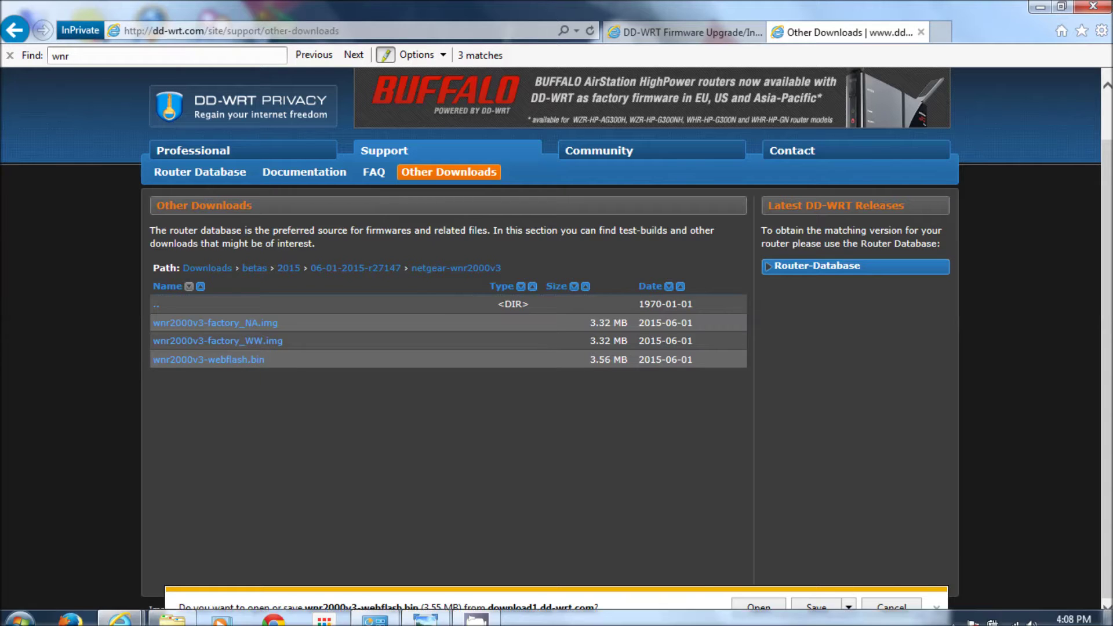
- Save wnr2000v3-webflash.bin to r27147, replacing the old copy, and show it in its folder
click(849, 607)
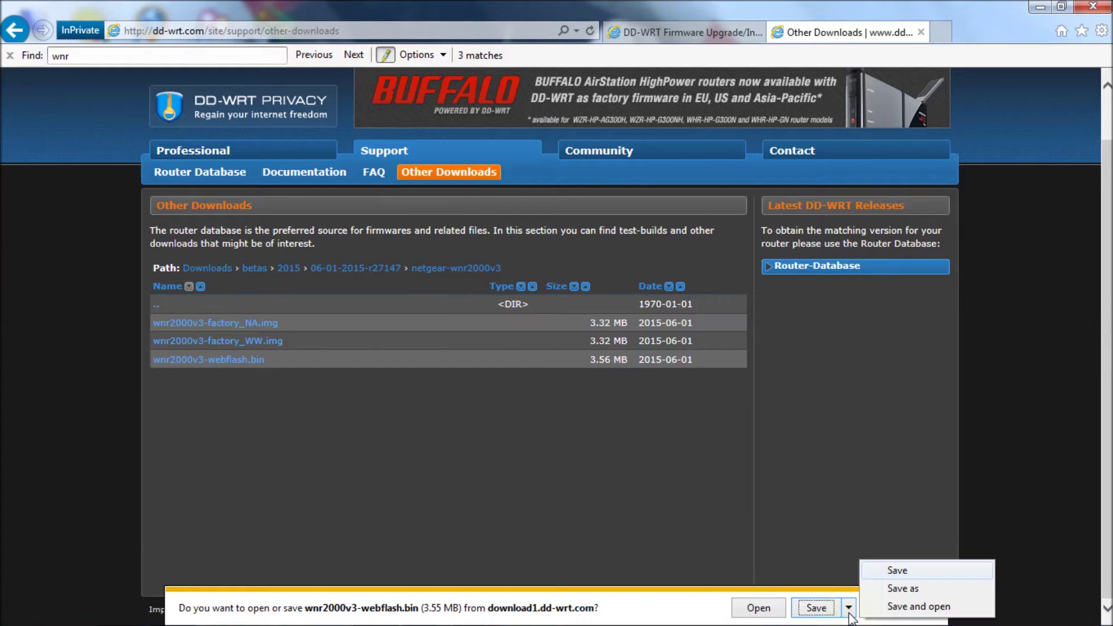
click(891, 591)
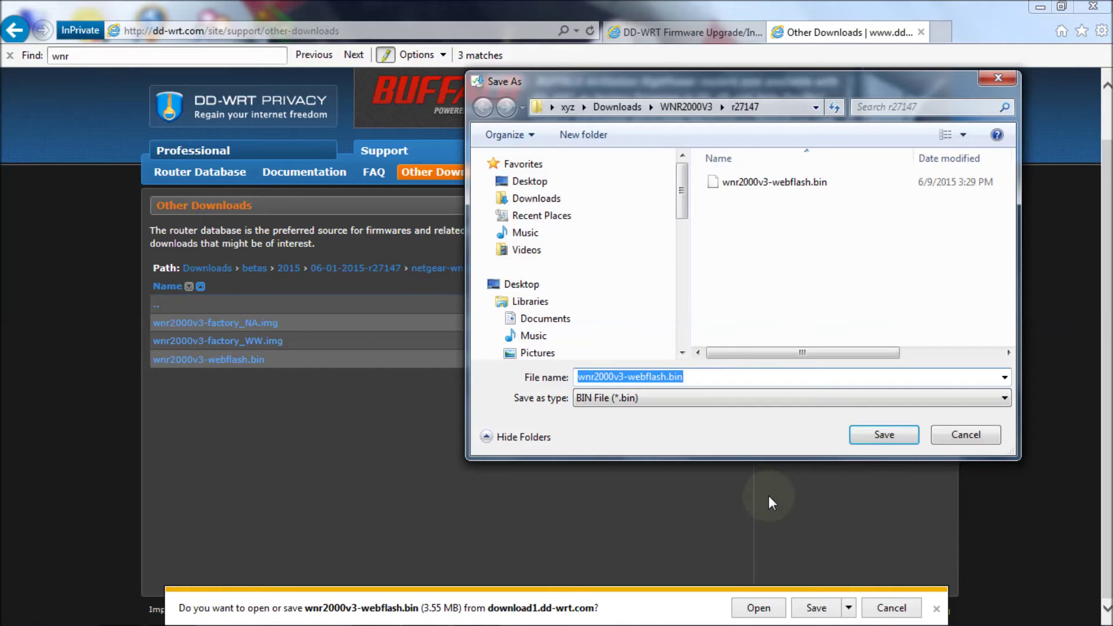
click(878, 438)
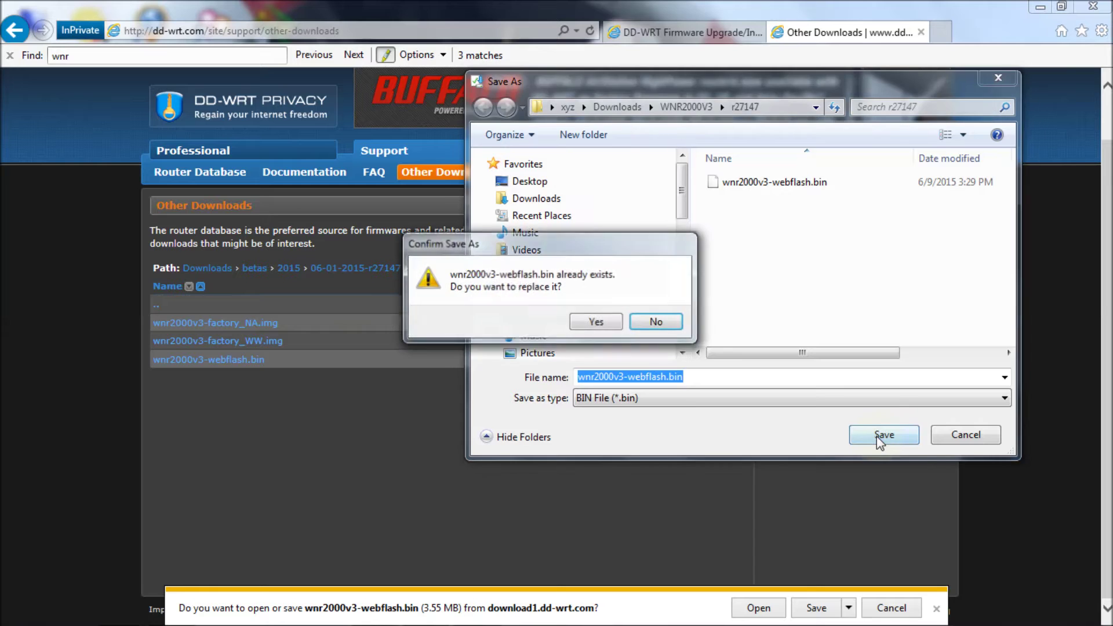
click(598, 323)
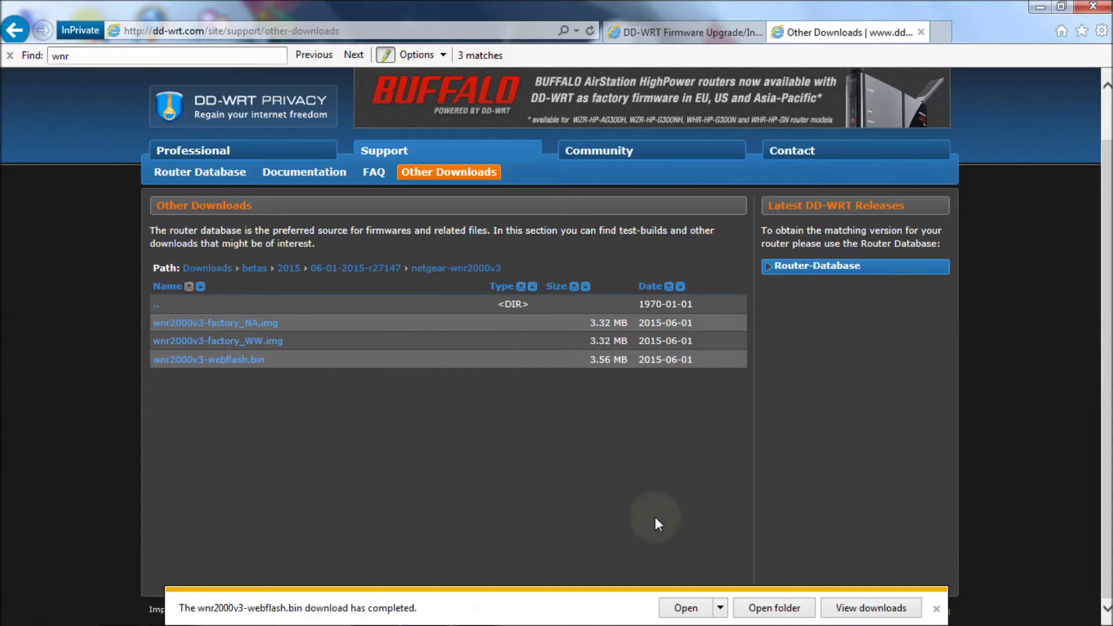
click(758, 613)
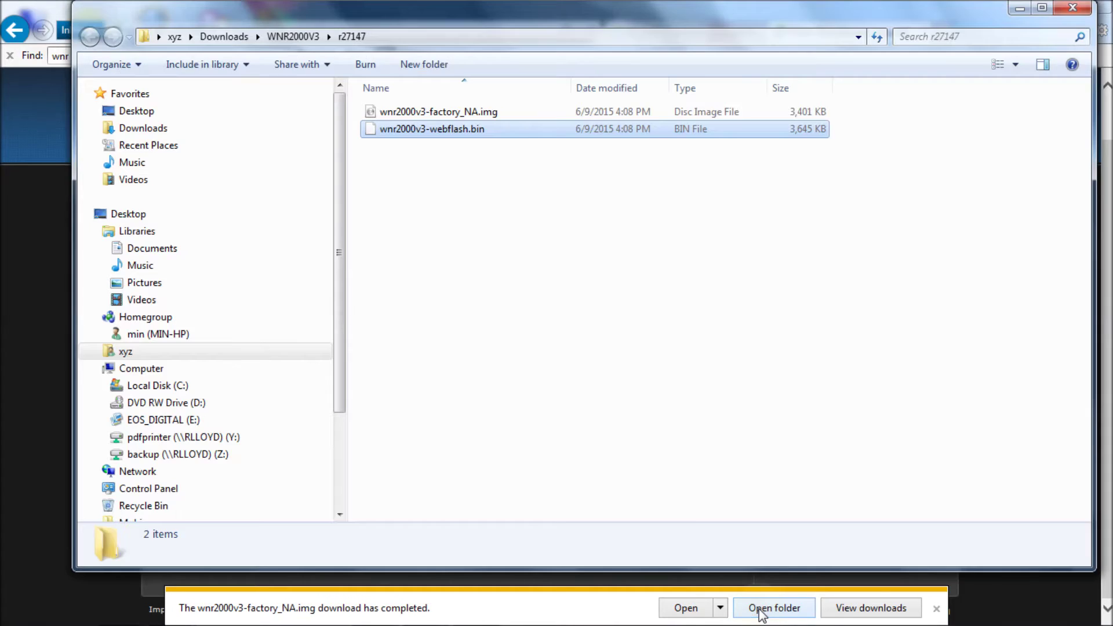
- Go up to the WNR2000V3 folder, then close the Explorer window
click(292, 36)
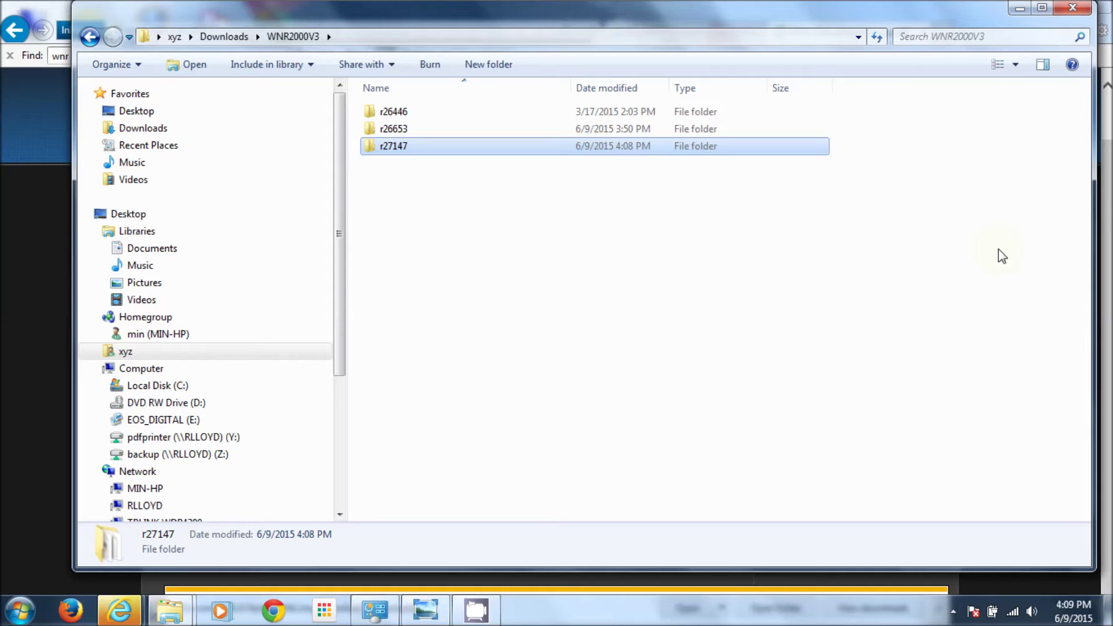
click(1072, 7)
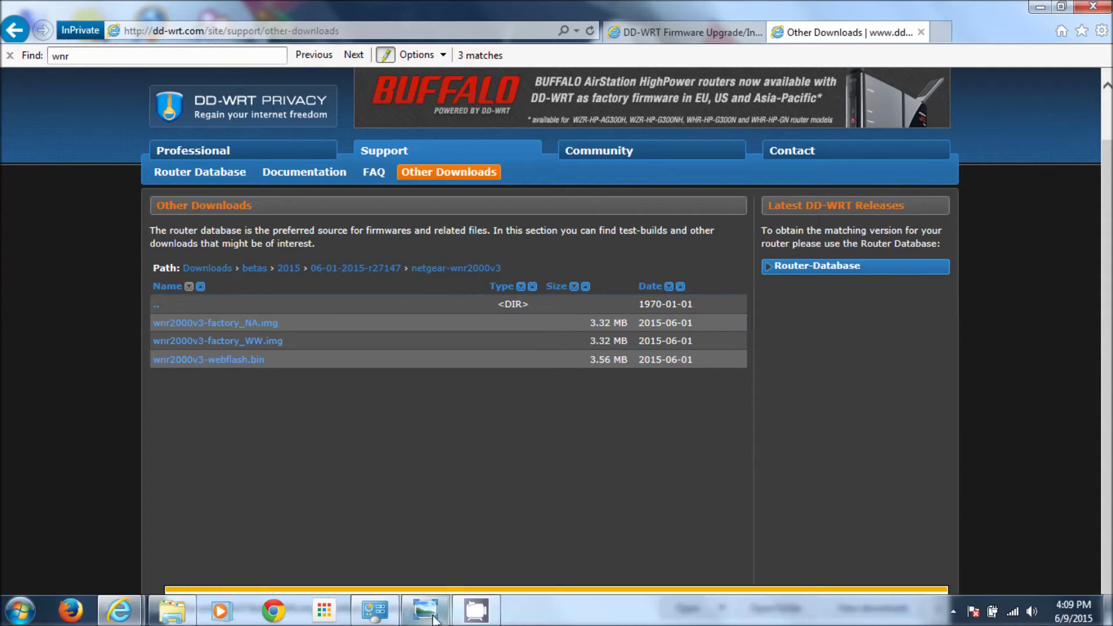
- Bring the IMG_3924.JPG router photo in Windows Photo Viewer to the front
mouse_move(440, 617)
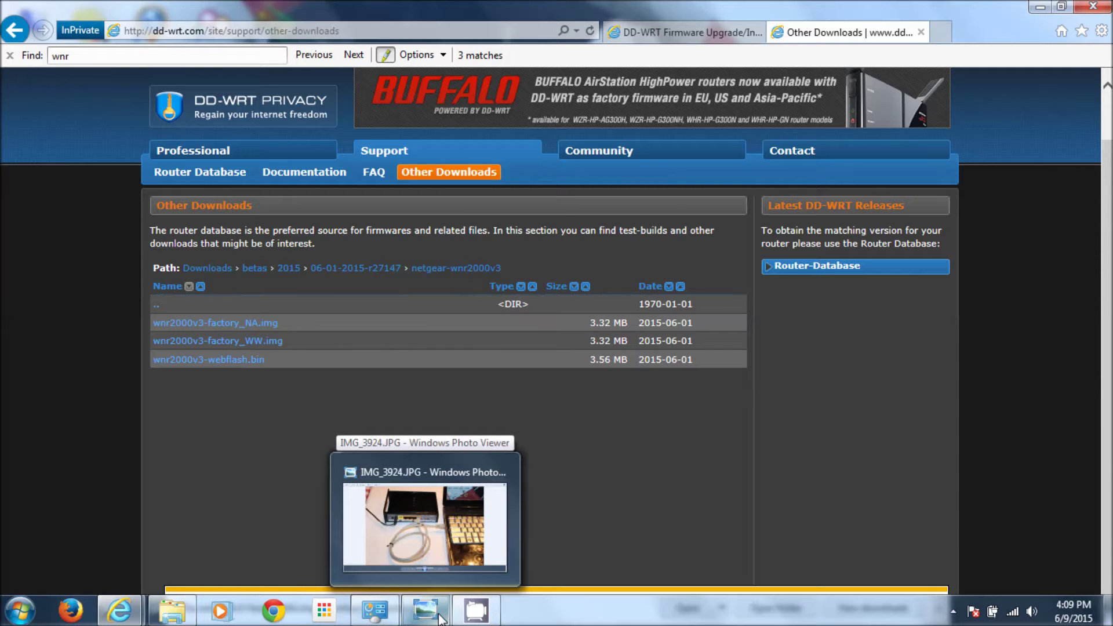
click(428, 610)
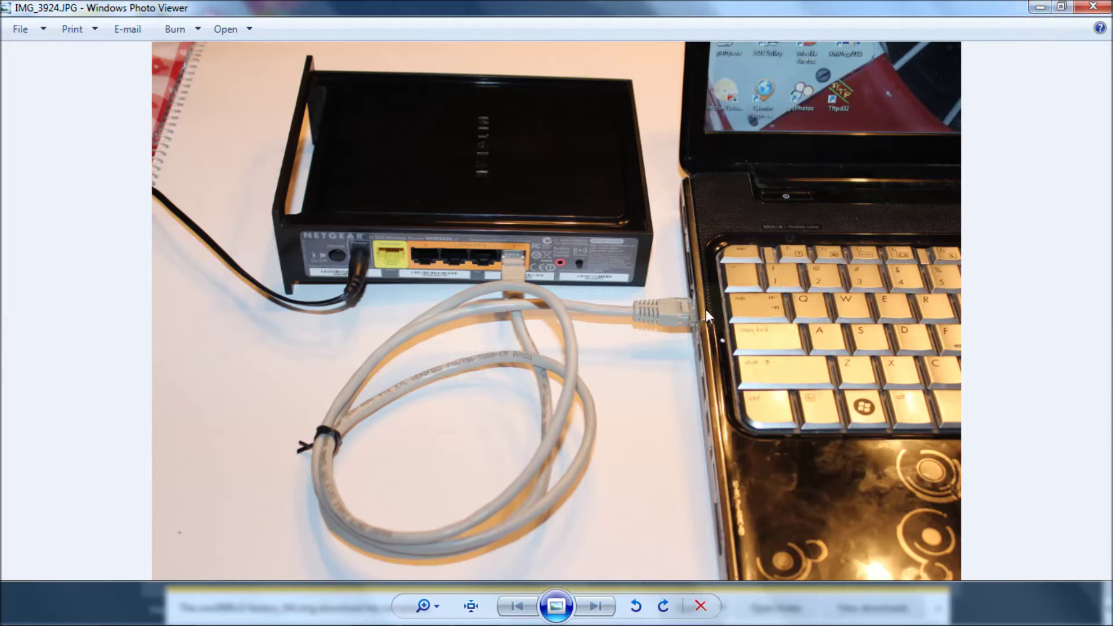
- Minimize the router photo and open Network and Sharing Center from the tray network flyout
click(1036, 9)
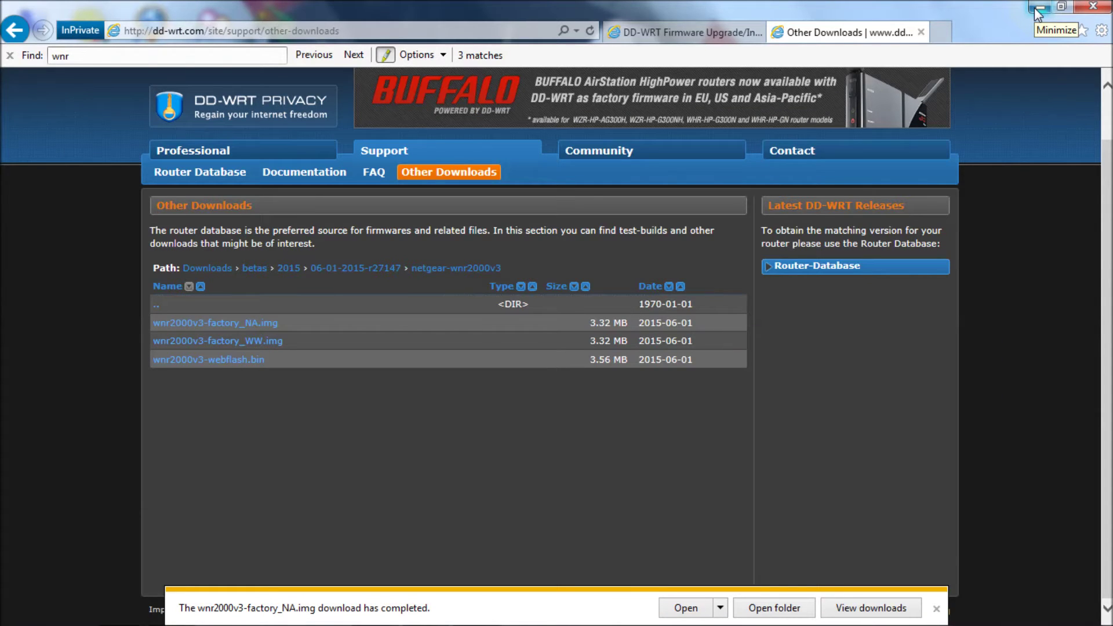
mouse_move(992, 620)
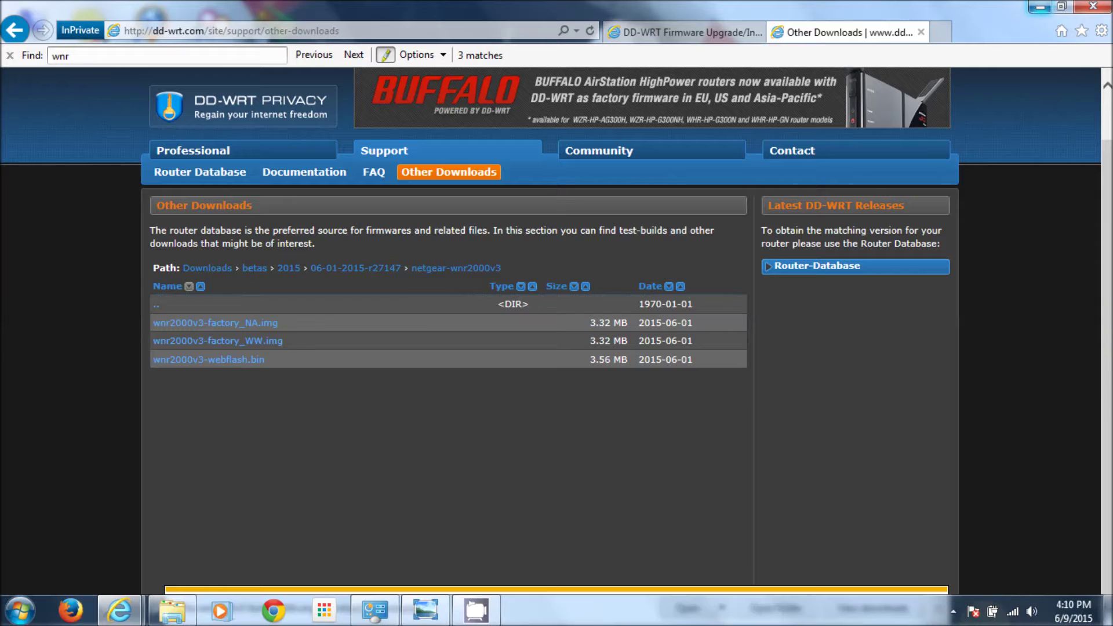
click(1013, 613)
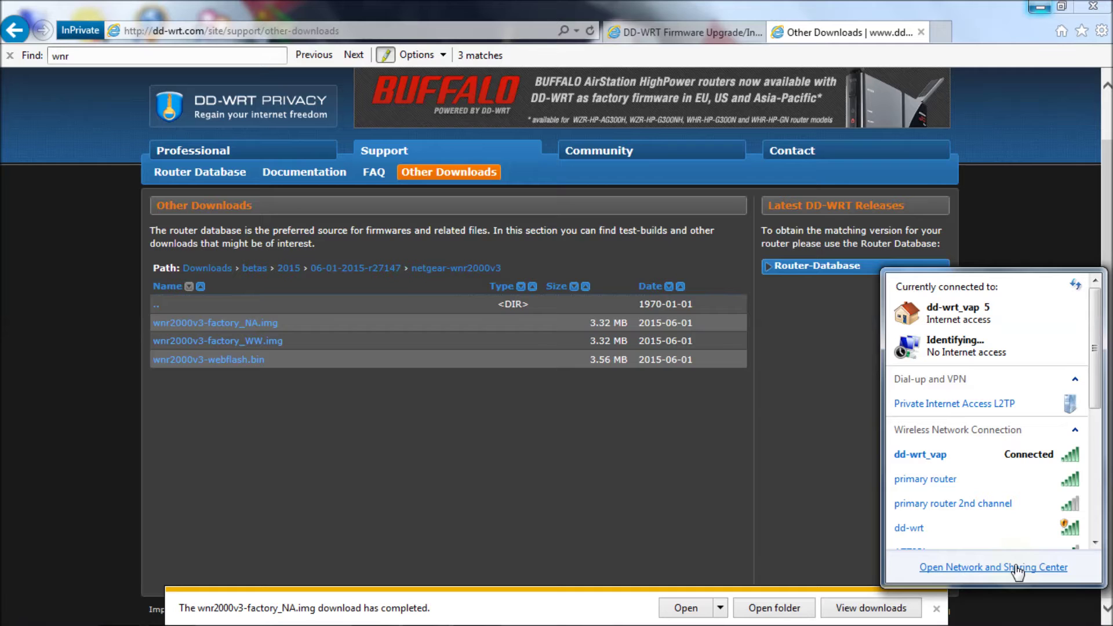
click(1018, 569)
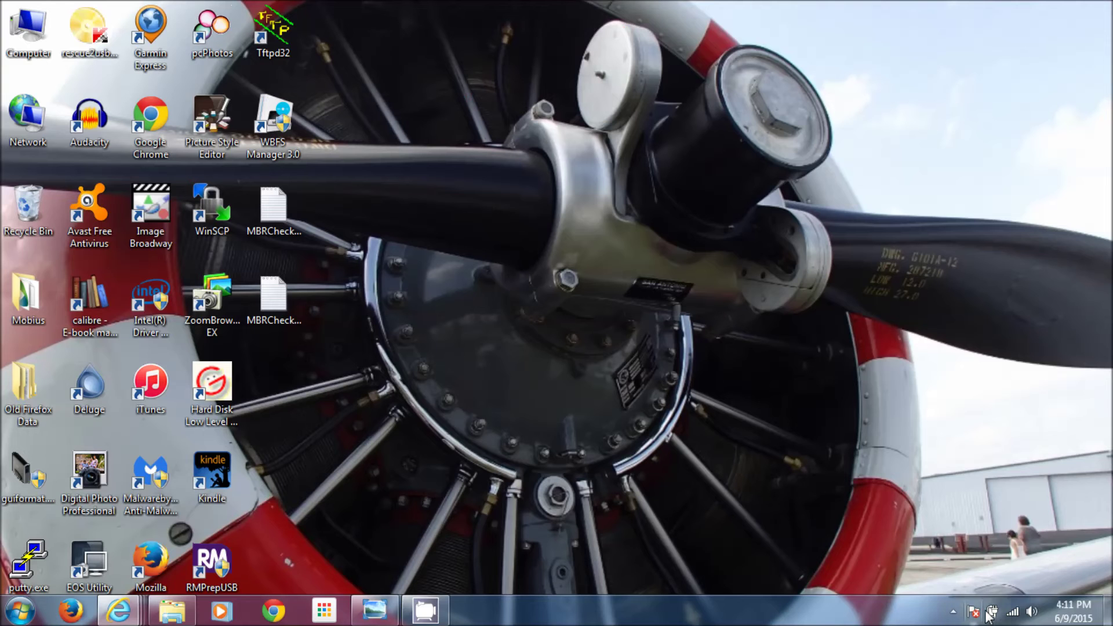
click(1013, 613)
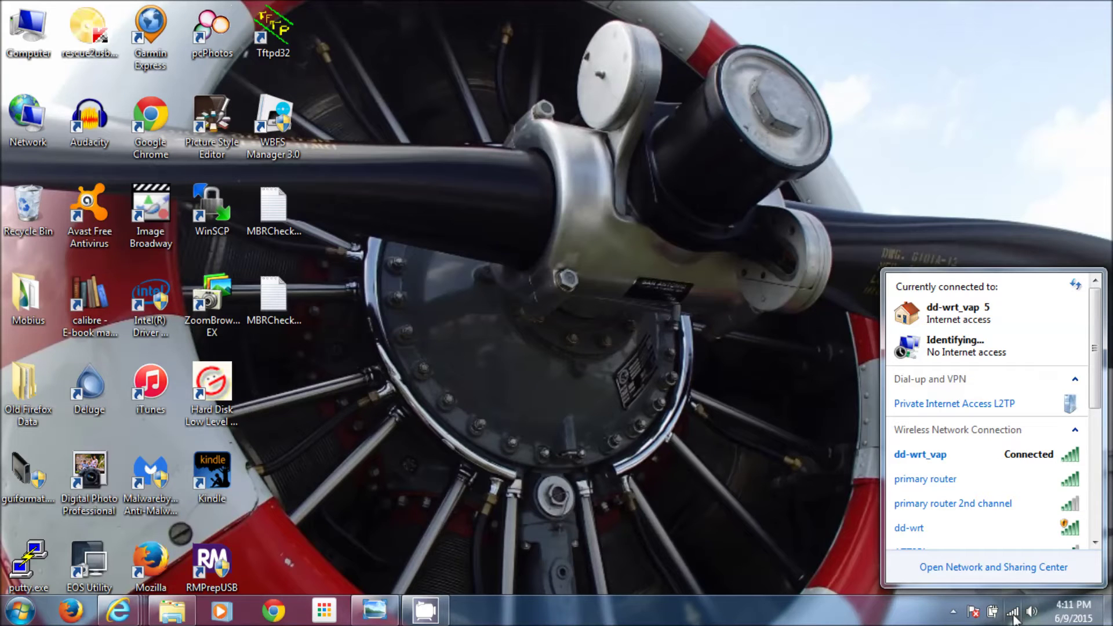
click(1009, 569)
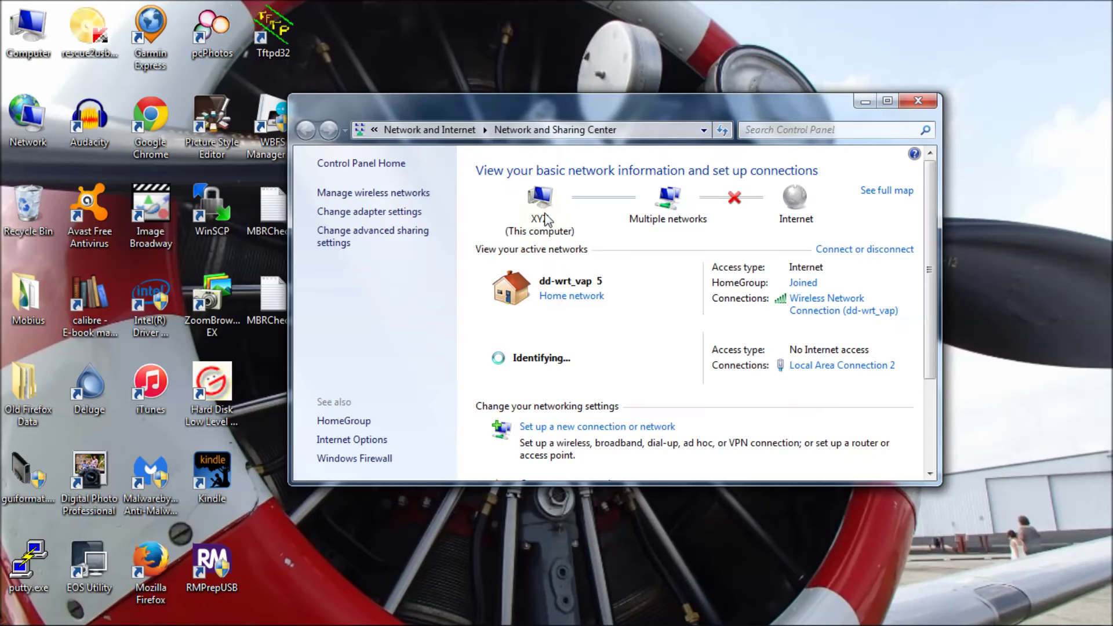
- Disable the Wireless Network Connection adapter, then select Local Area Connection 2 for its options
click(385, 215)
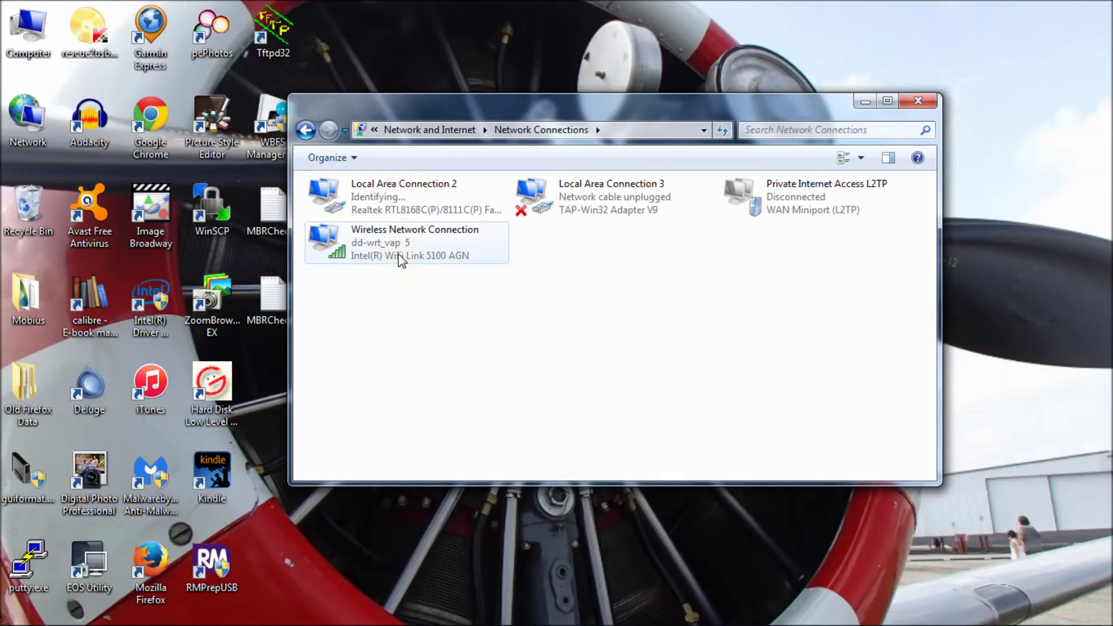
right_click(386, 238)
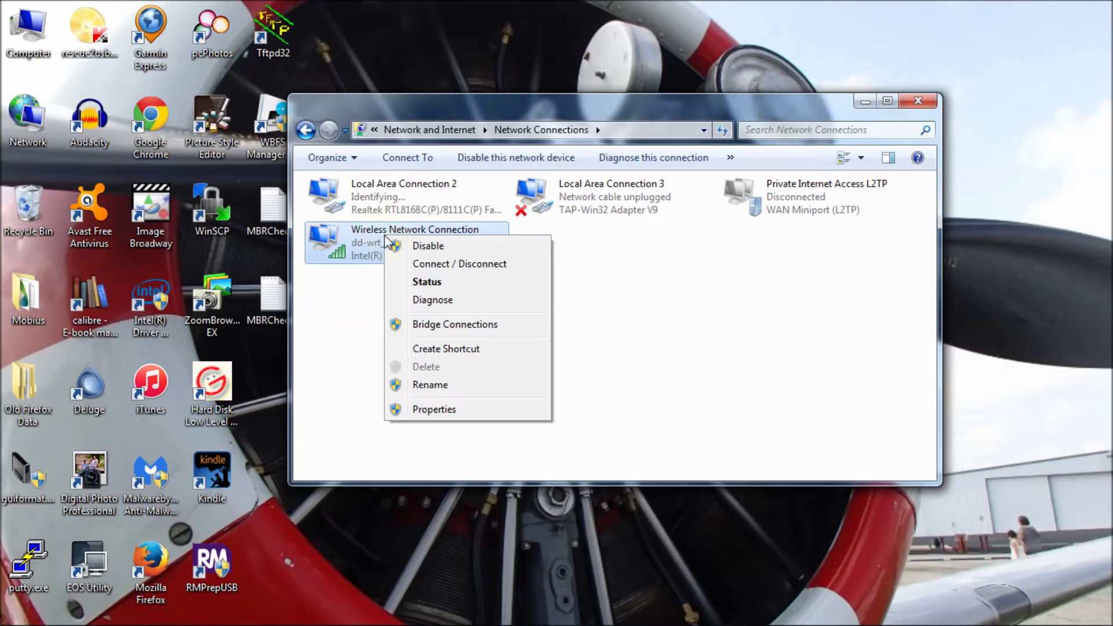
click(429, 249)
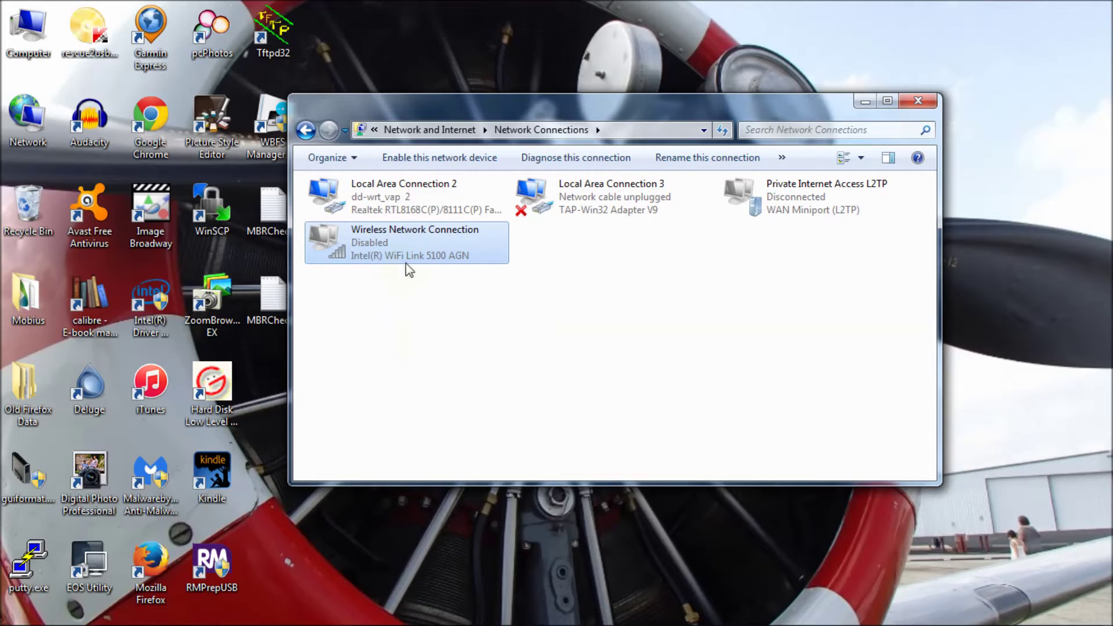
click(385, 195)
right_click(385, 195)
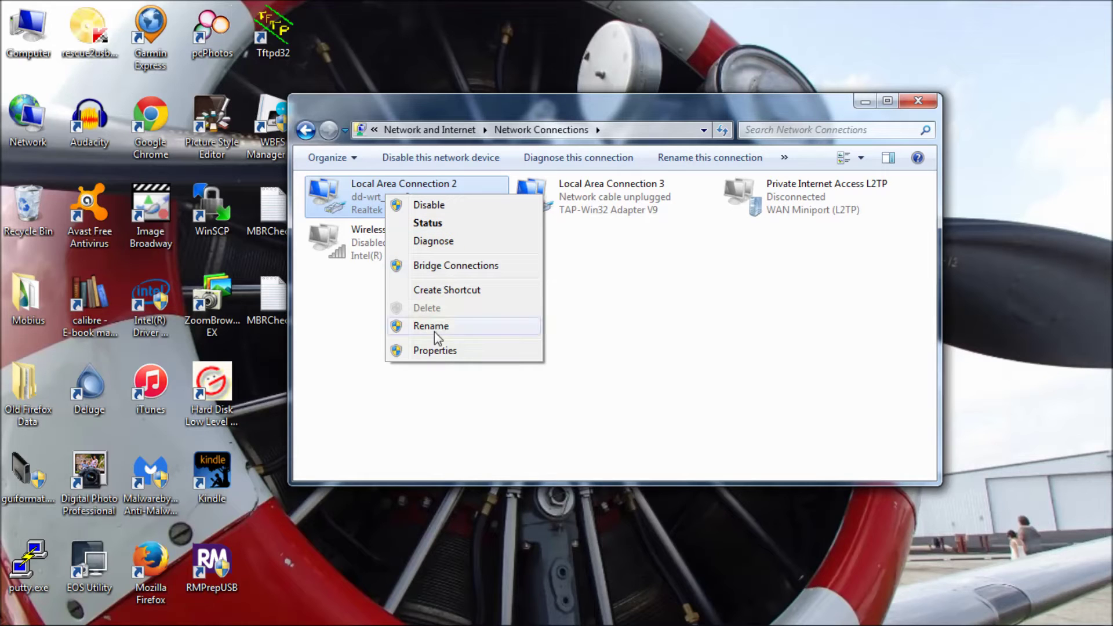
click(430, 348)
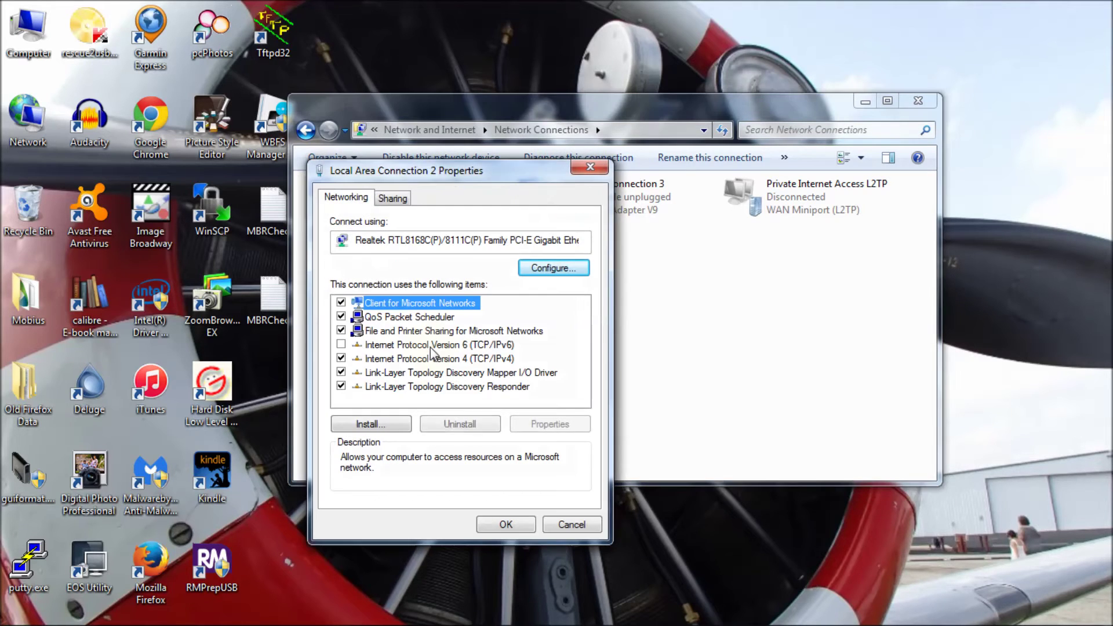
click(436, 358)
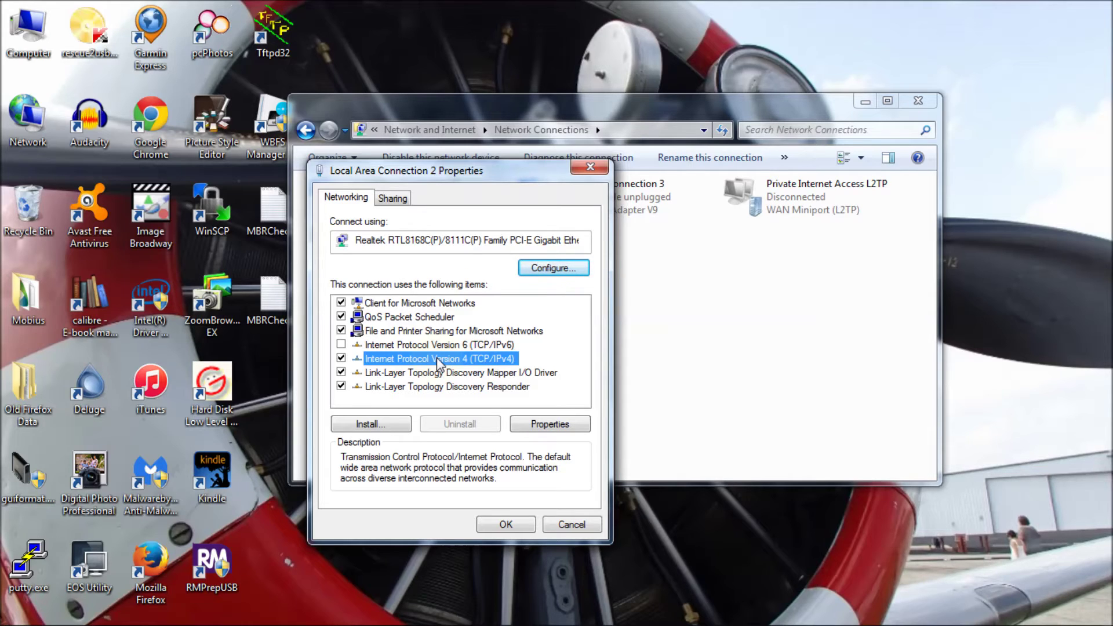
double_click(502, 359)
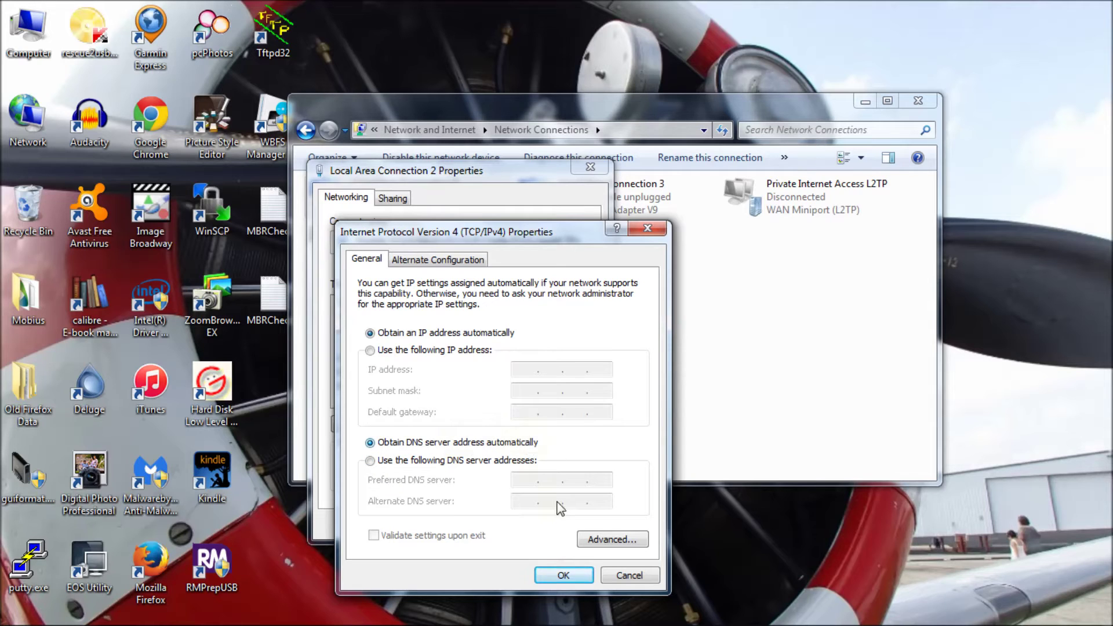
click(551, 576)
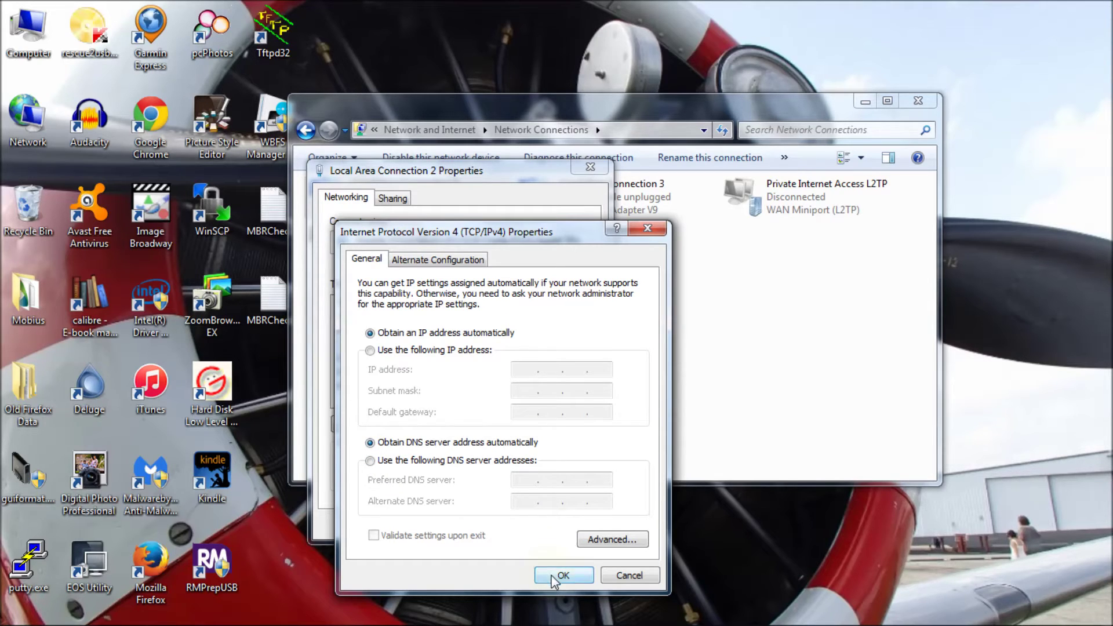
click(502, 525)
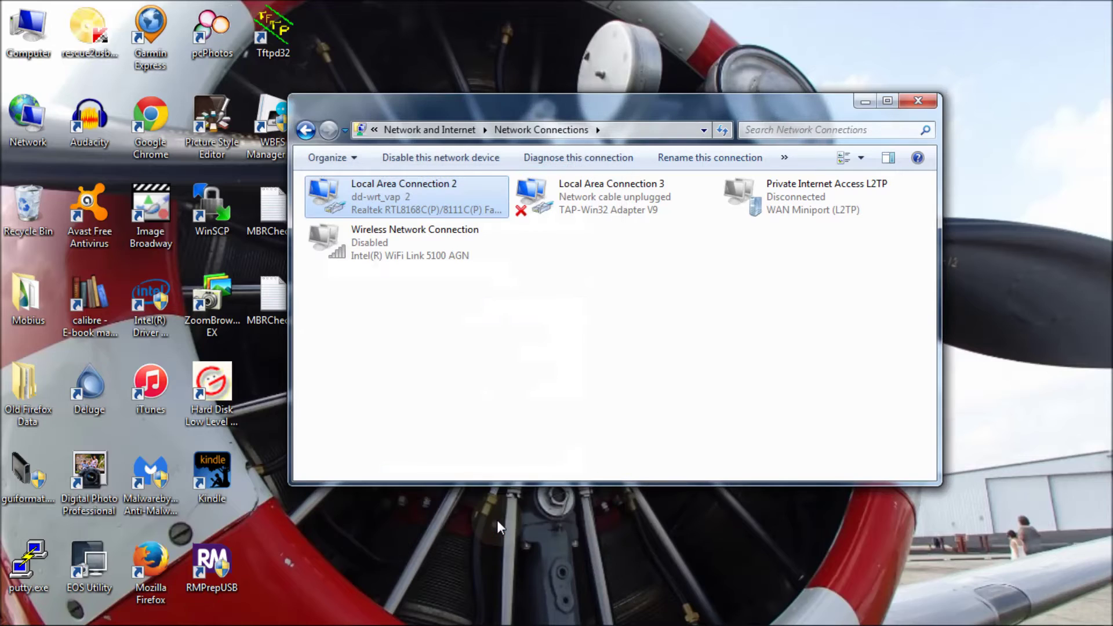
right_click(393, 194)
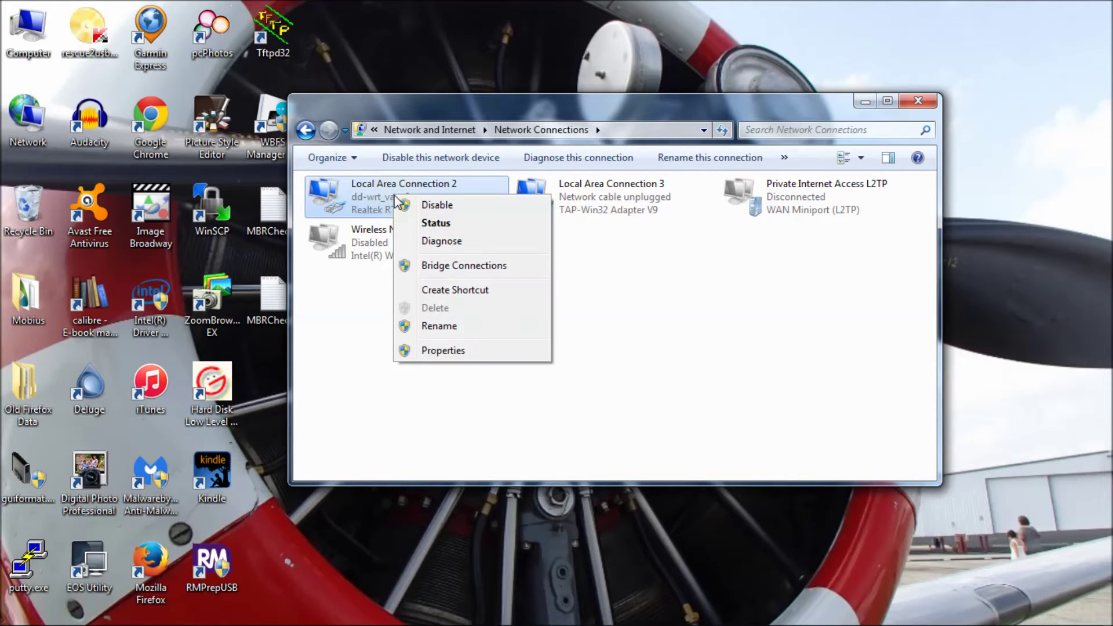
click(447, 224)
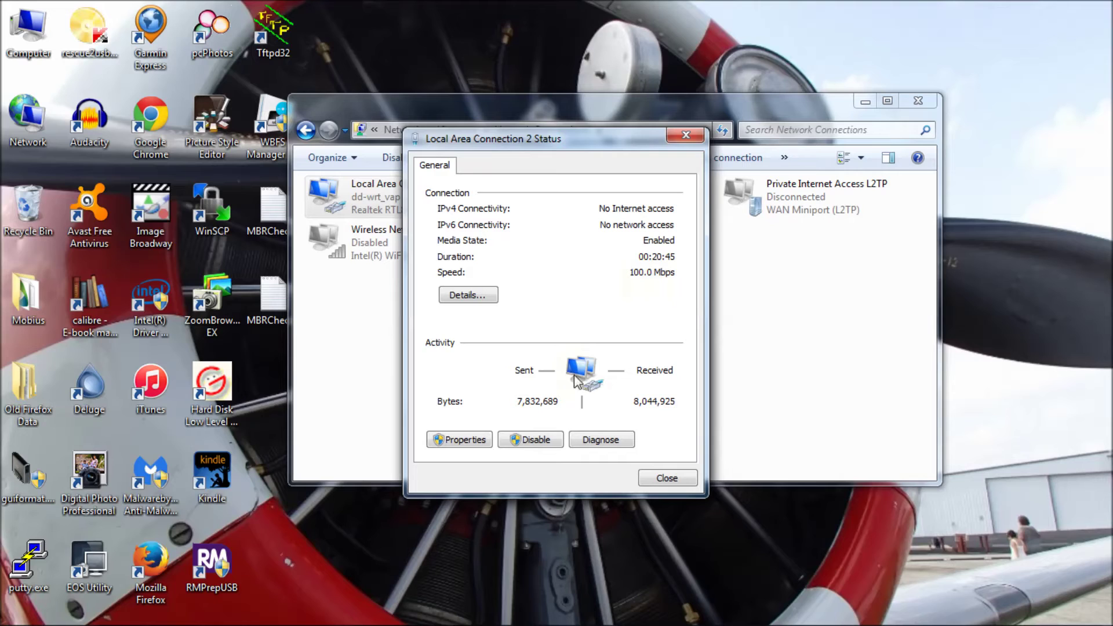
click(470, 296)
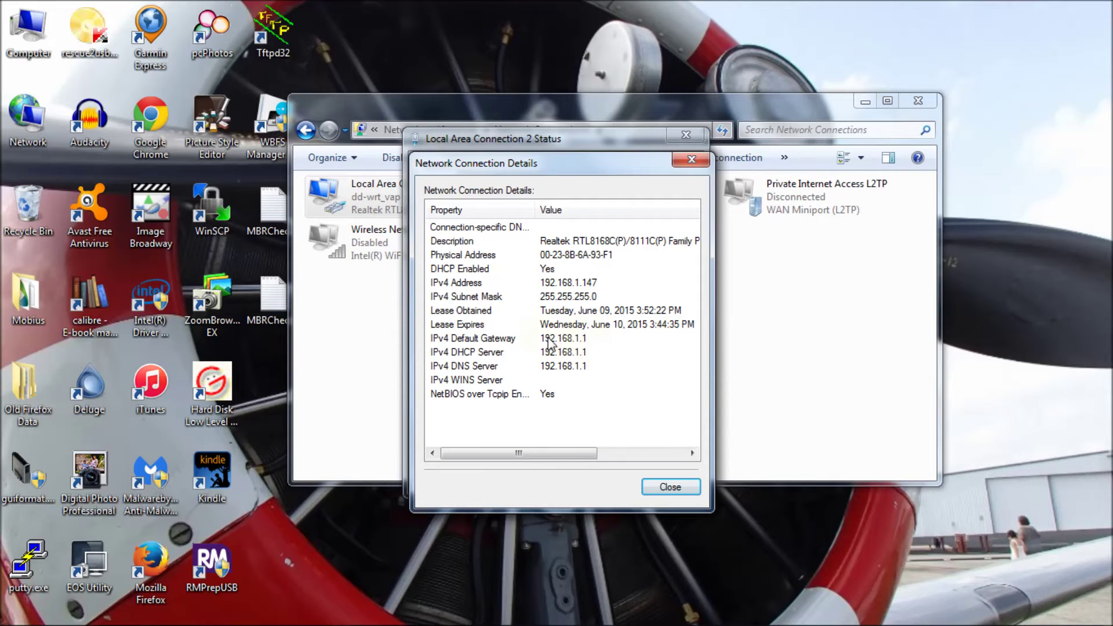
click(582, 341)
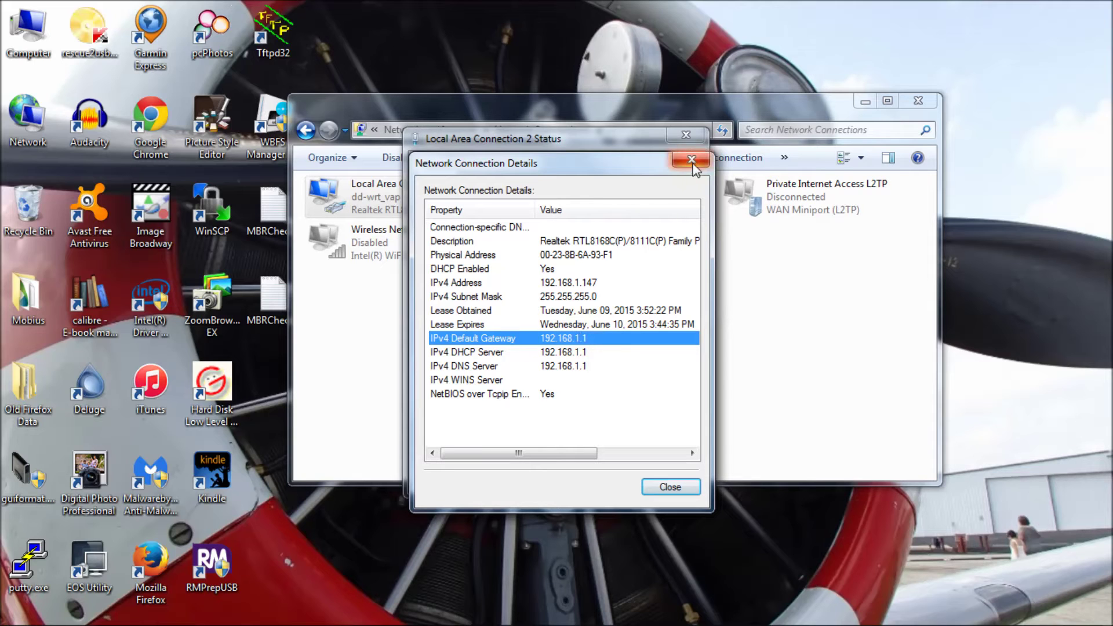
click(692, 160)
click(686, 135)
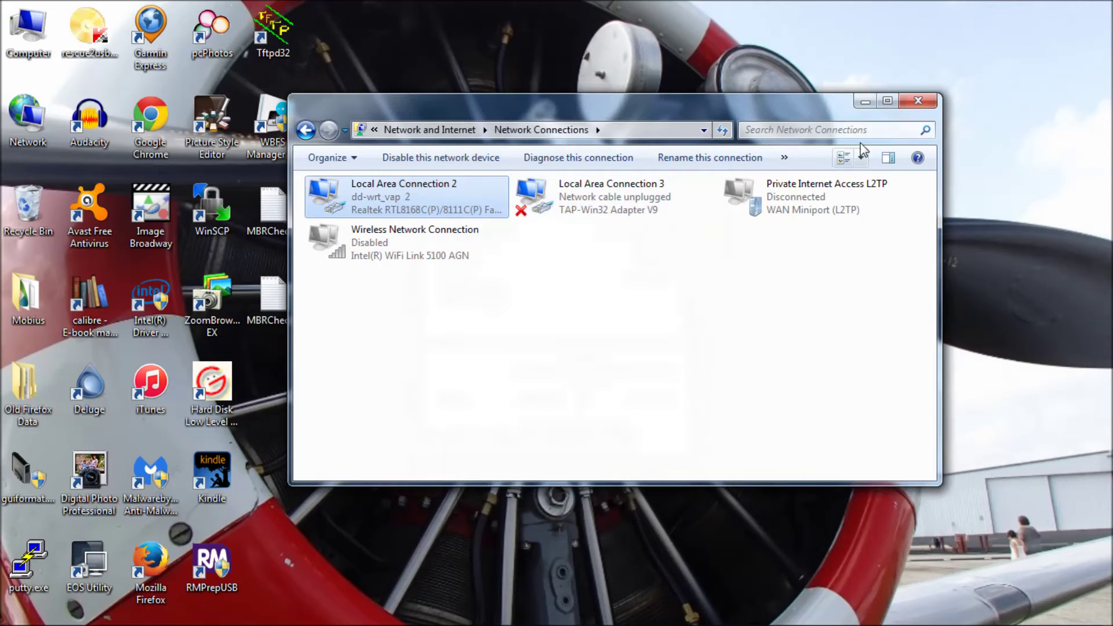
- Close the Network Connections window and bring the browser with the error page back
click(919, 101)
mouse_move(215, 623)
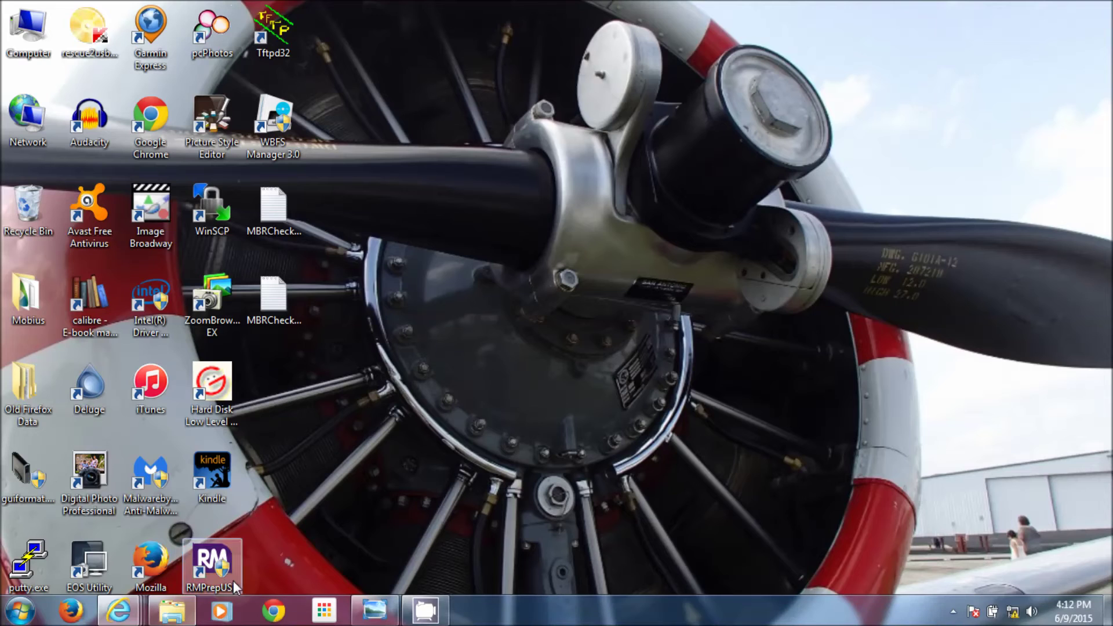
mouse_move(119, 610)
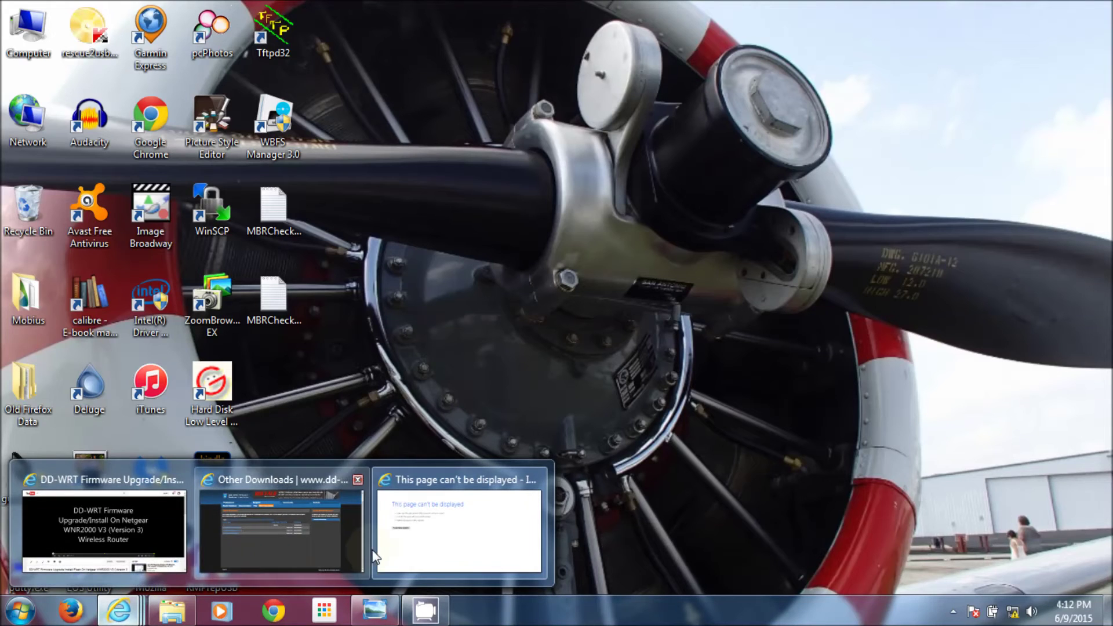
click(398, 538)
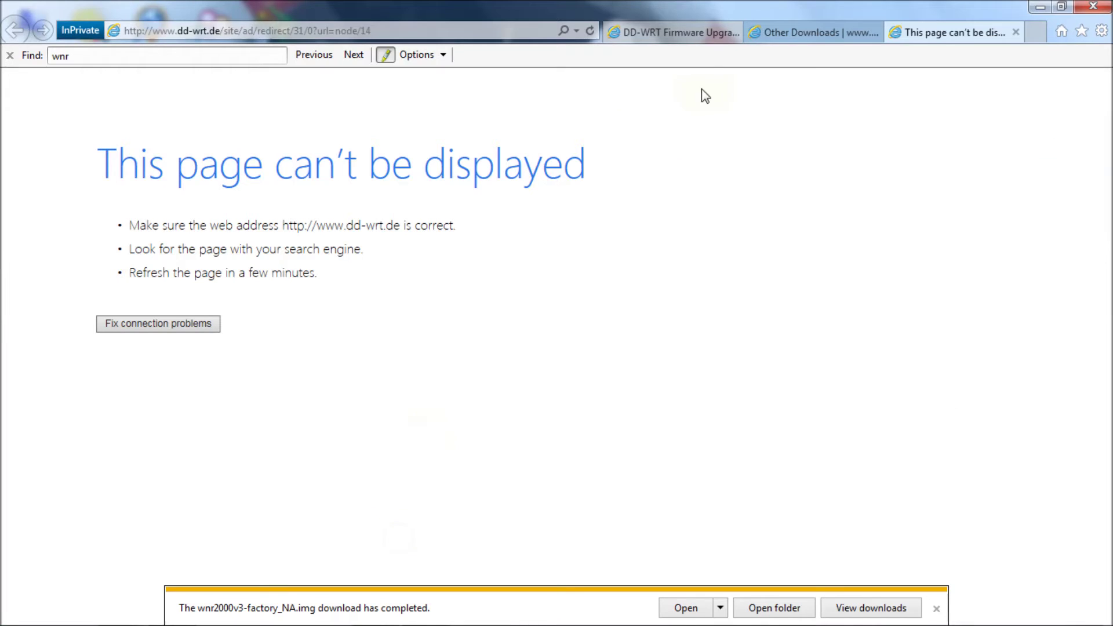
- On the failed dd-wrt.de tab, replace the web address with 192.168.1.1
click(801, 32)
click(696, 31)
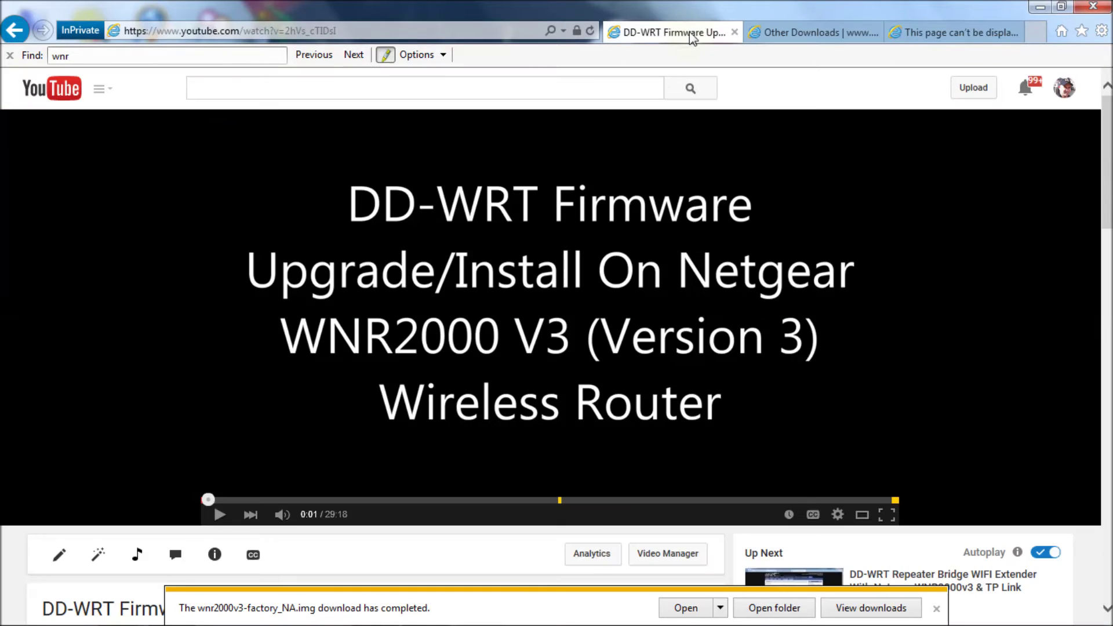
click(815, 32)
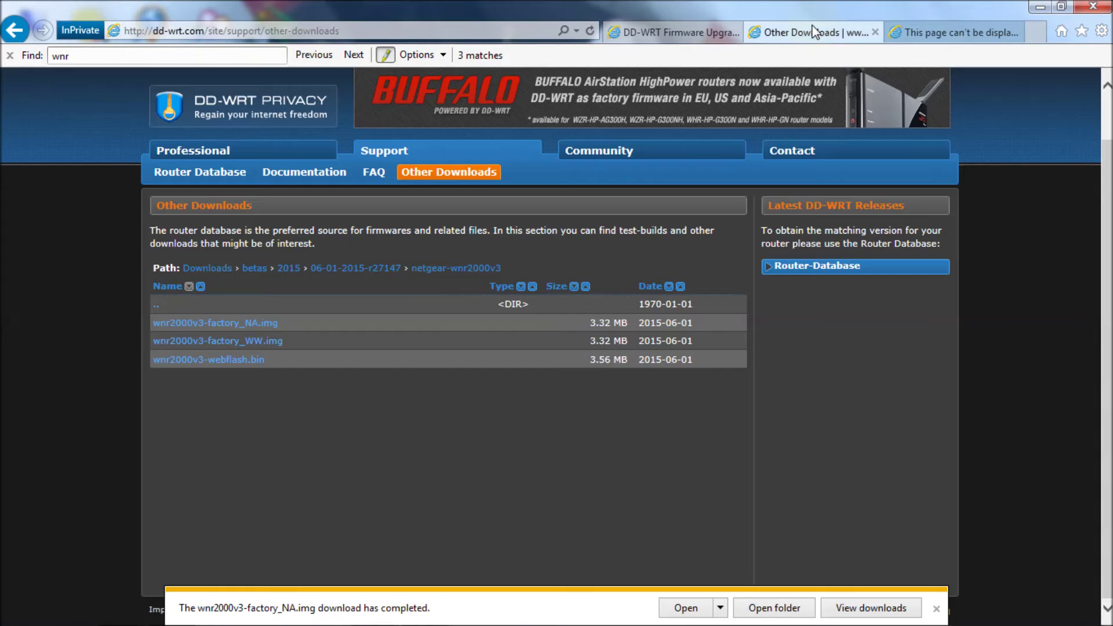
click(948, 29)
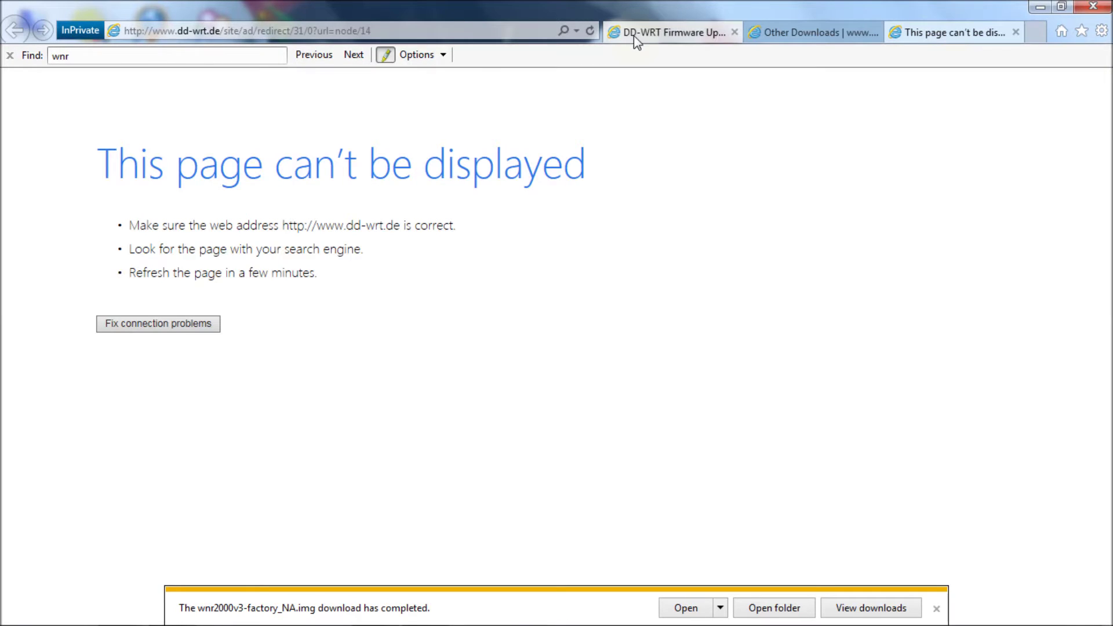
click(439, 36)
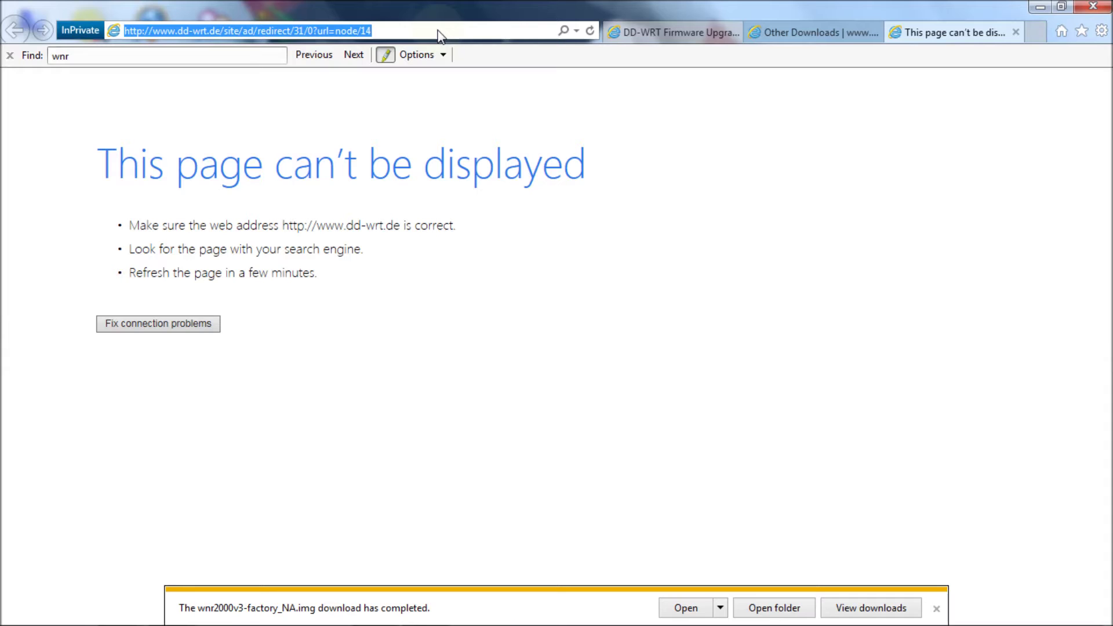
text(192.)
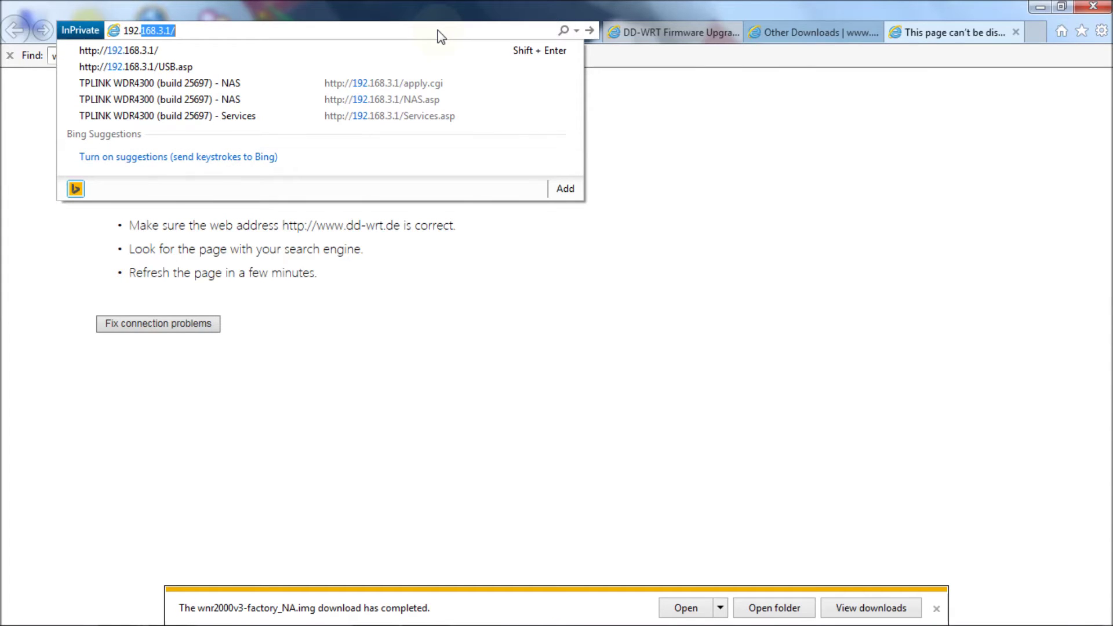
text(1)
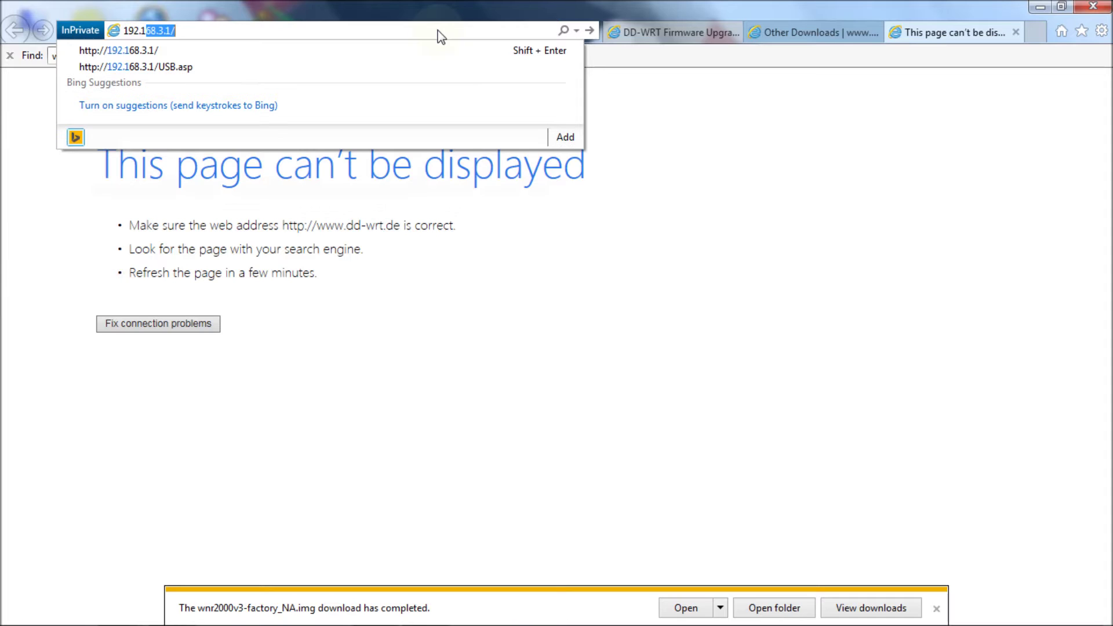
text(68.1.1)
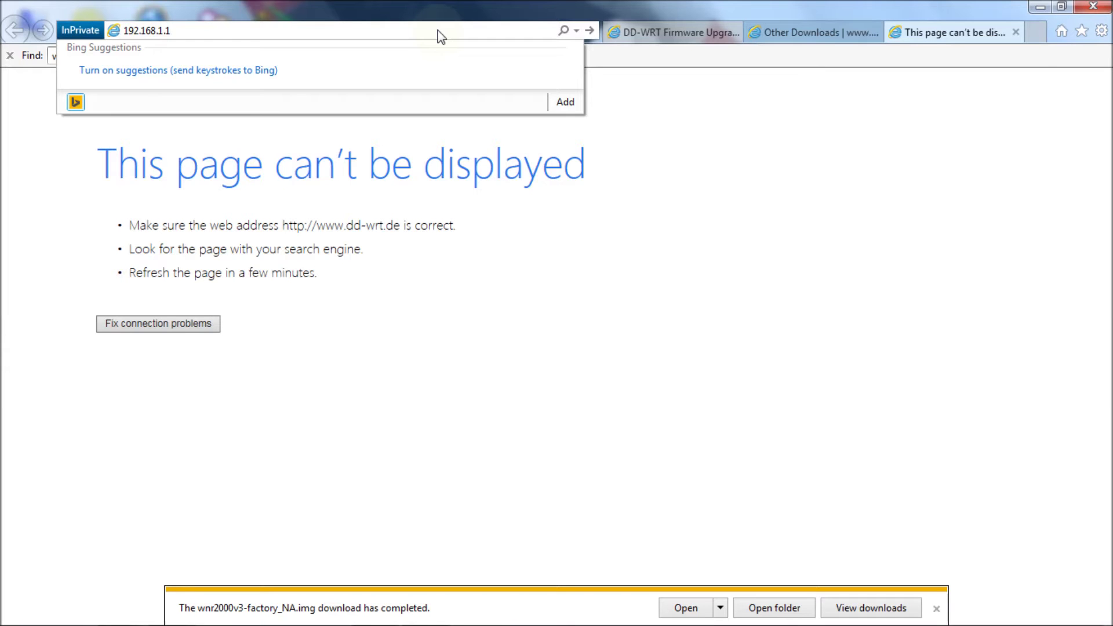
- Load the DD-WRT control panel at 192.168.1.1 and go to the Administration tab
key(Return)
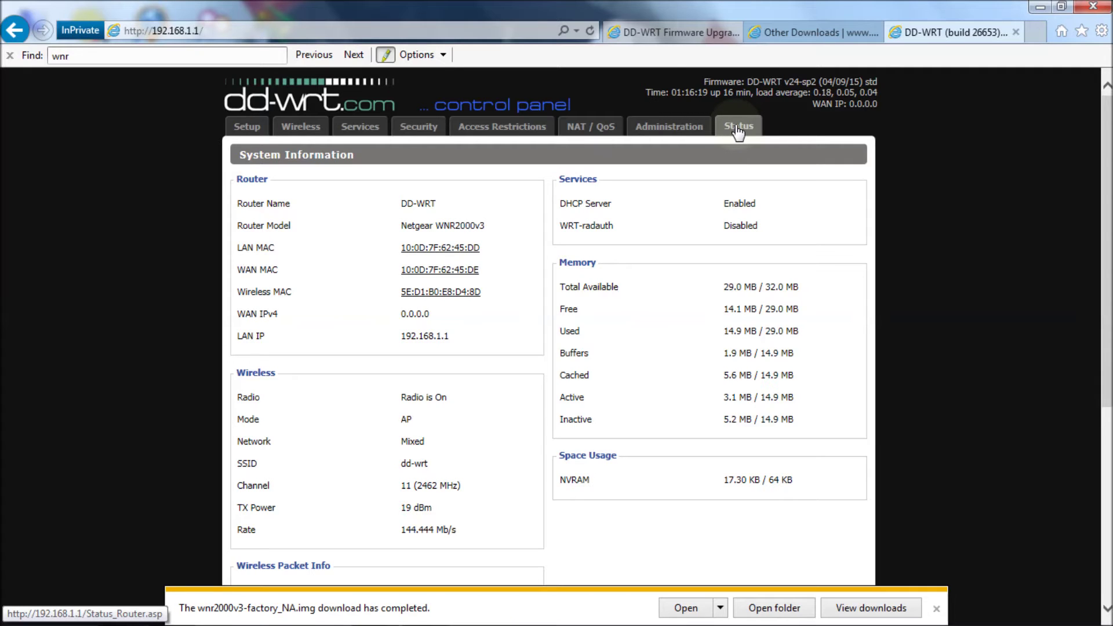
click(665, 131)
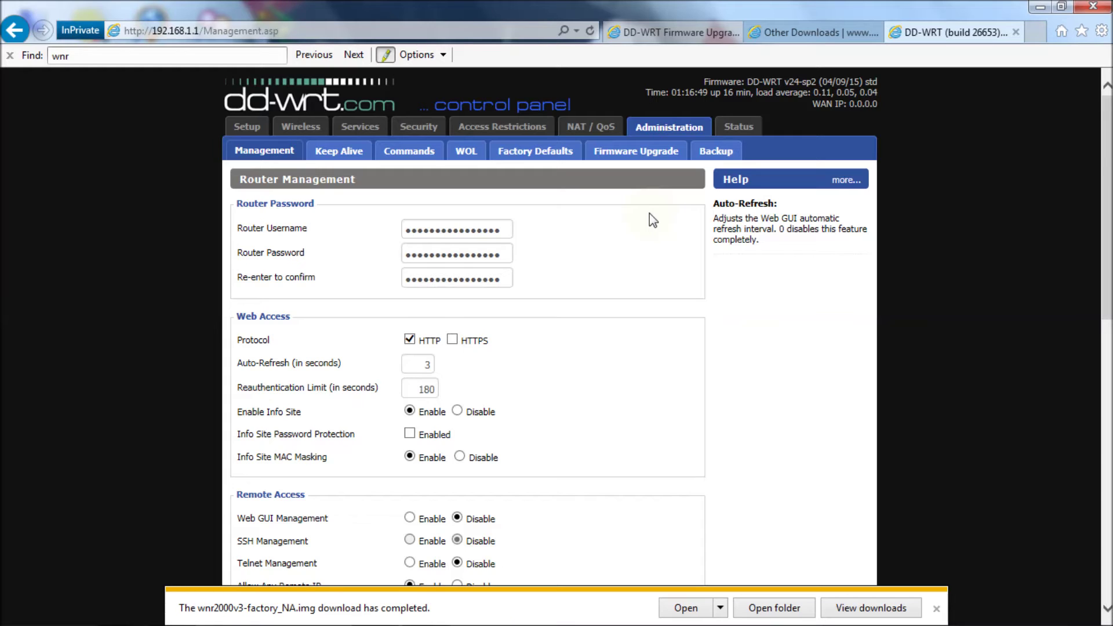
- Go to Firmware Upgrade and confirm in About DD-WRT that the installed SVN revision is 26653
click(648, 156)
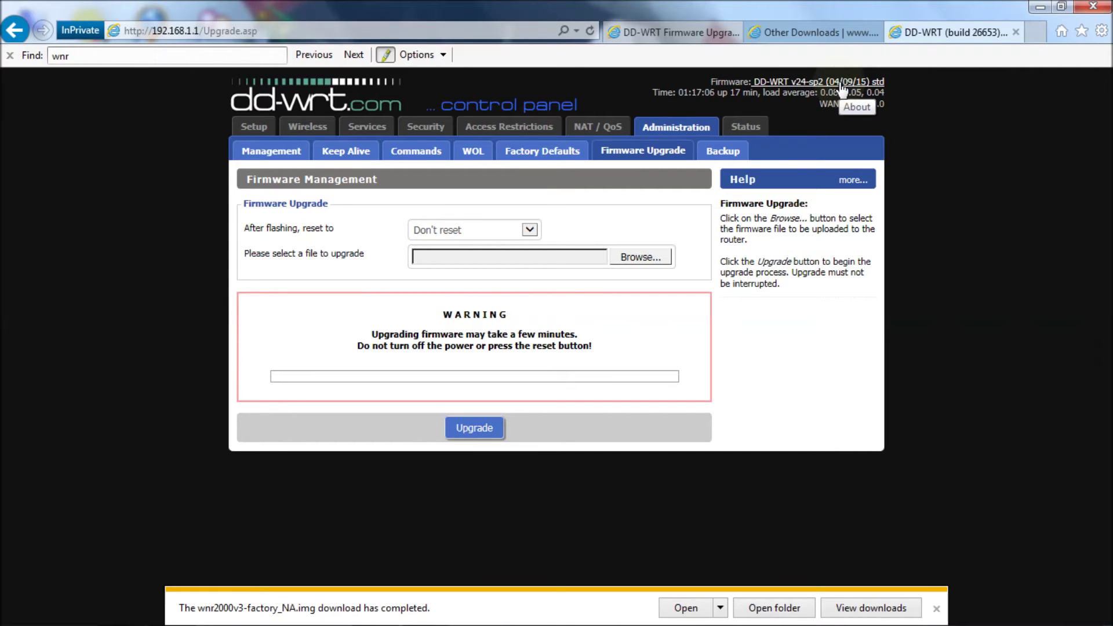
click(842, 87)
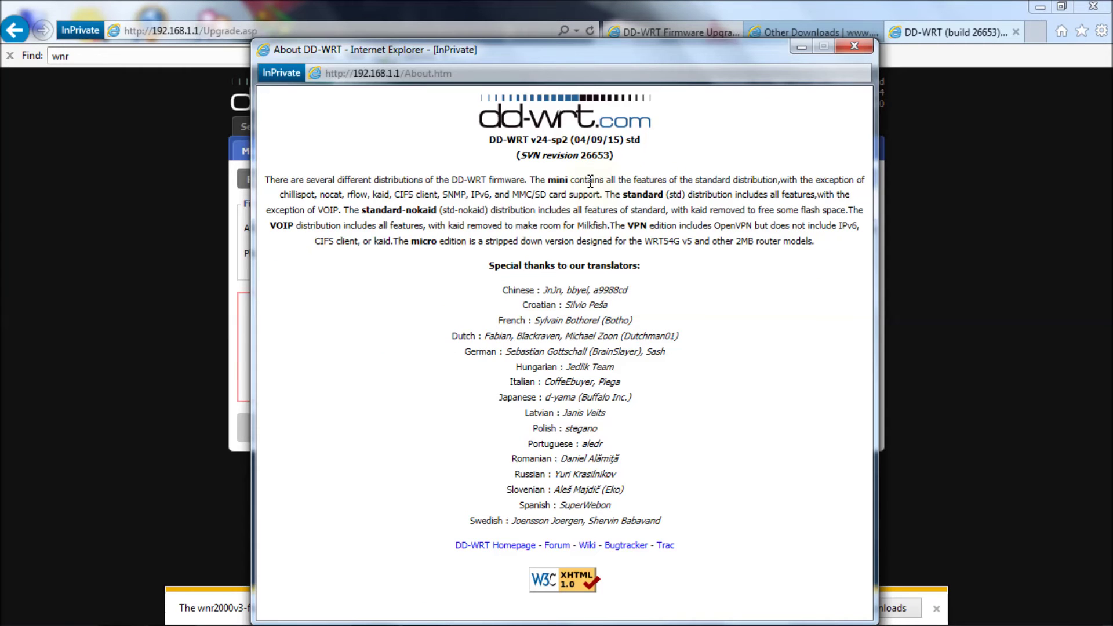
drag(583, 156, 610, 155)
click(617, 193)
click(853, 49)
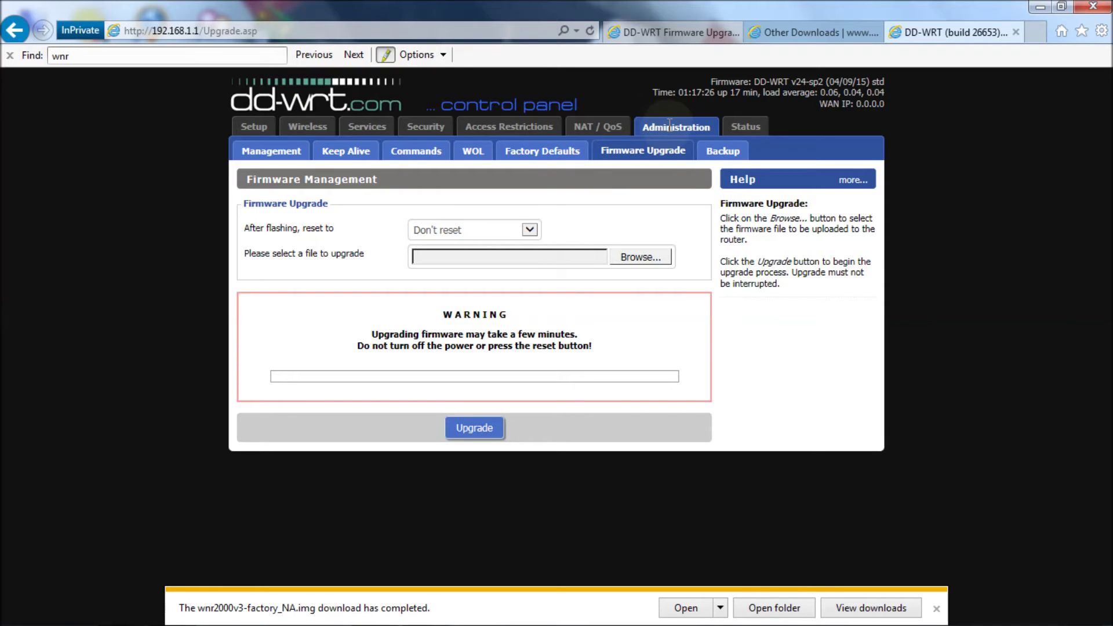
- Choose WNR2000V3\r27147\wnr2000v3-factory_NA.img as the firmware file to upload
click(634, 258)
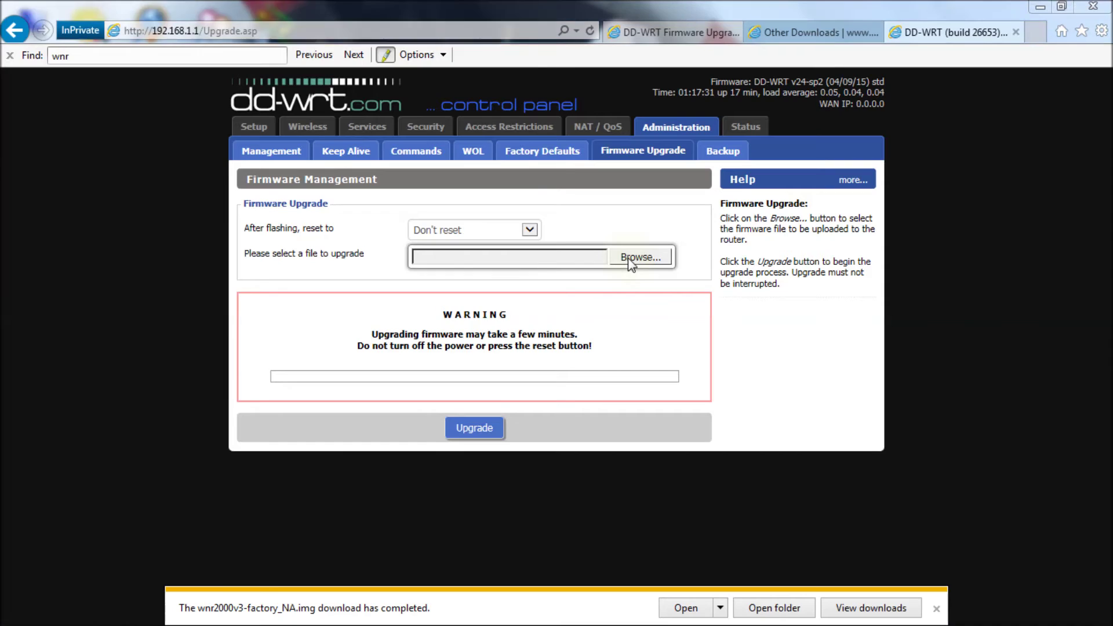
click(222, 36)
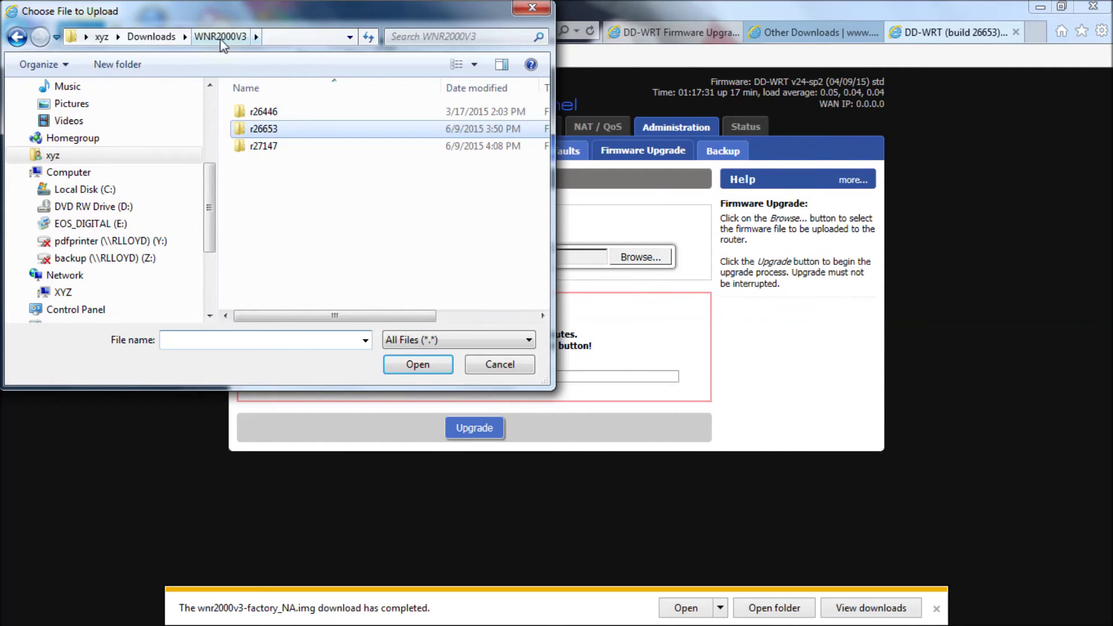
click(270, 148)
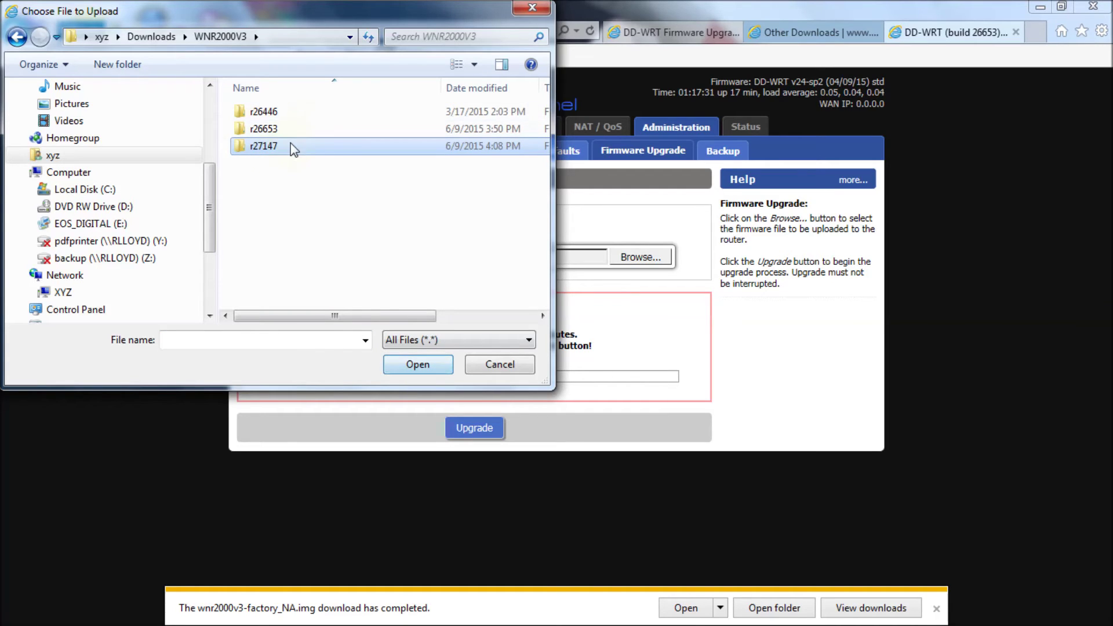
click(415, 365)
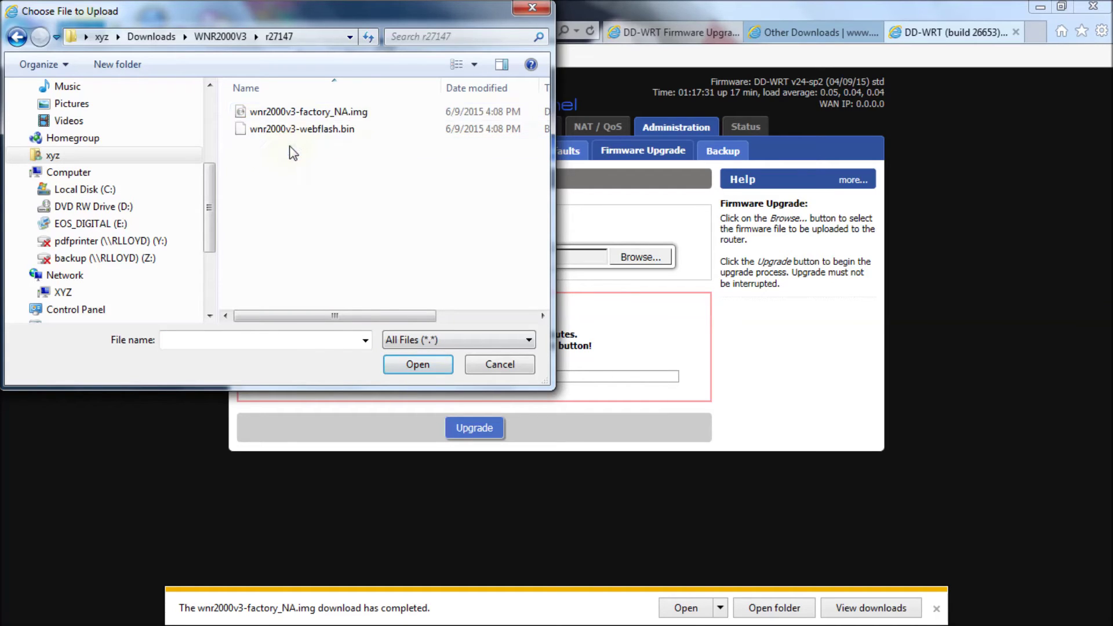
click(350, 112)
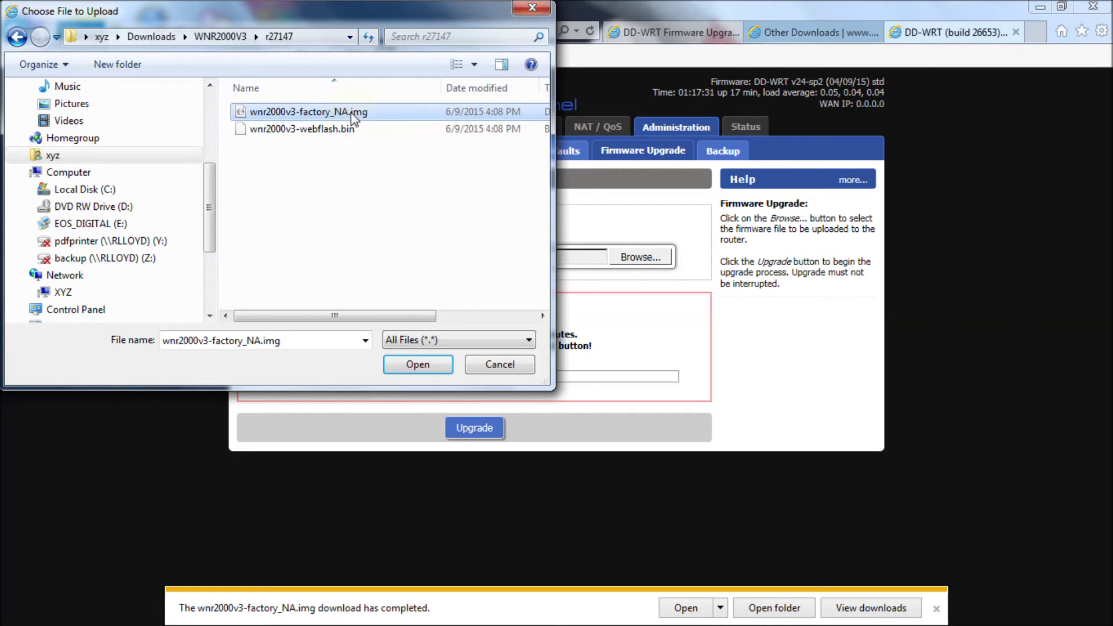
click(439, 365)
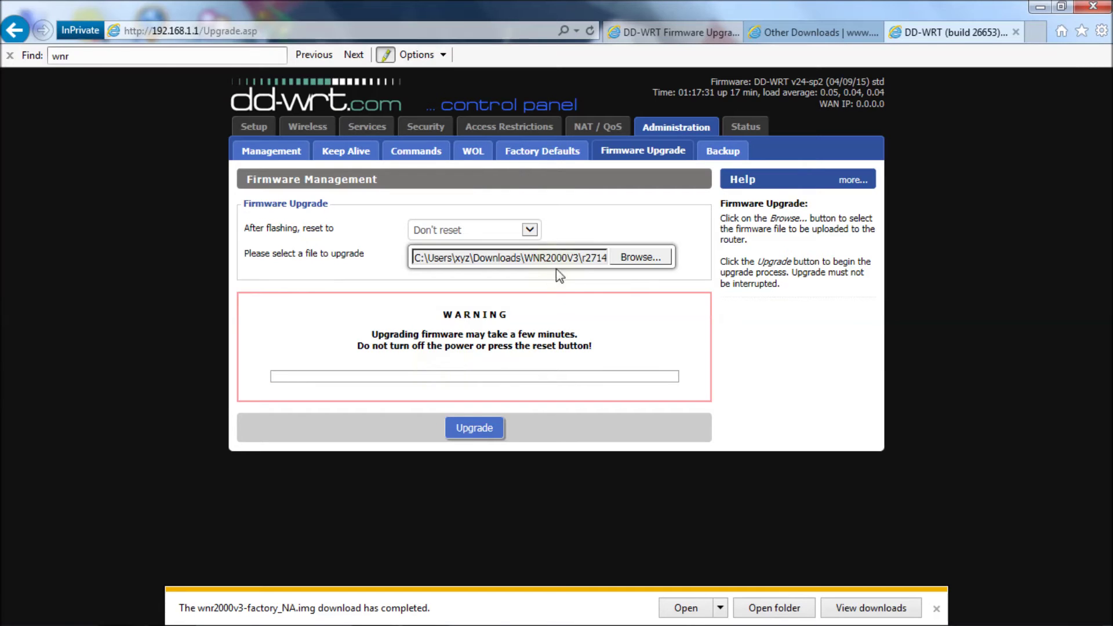
- Verify the chosen file's full path, then start the firmware upgrade
click(556, 264)
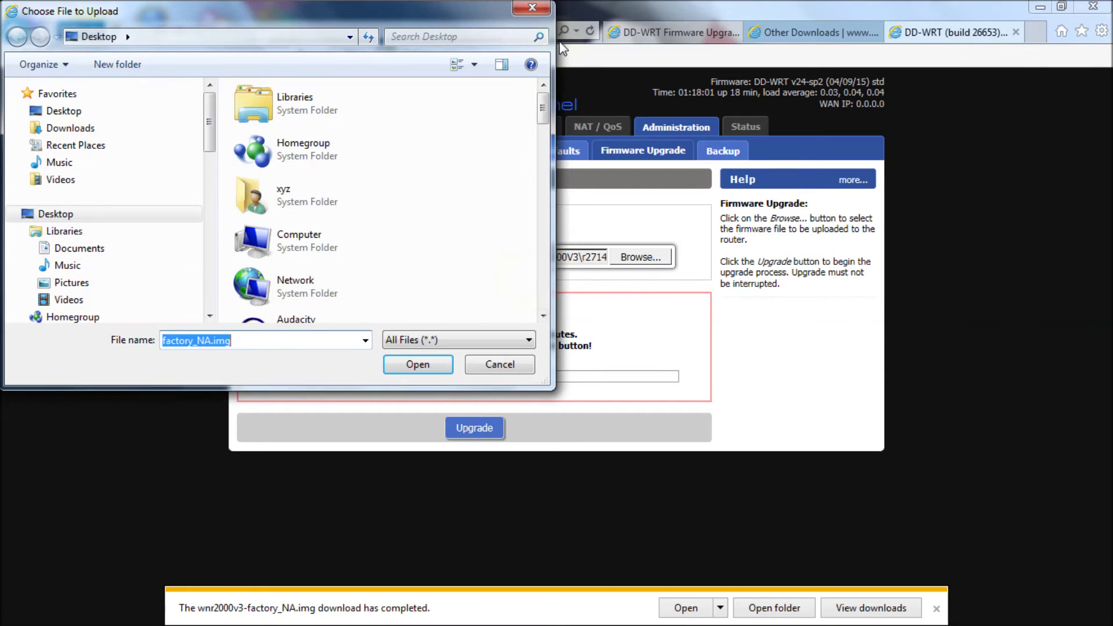
click(528, 10)
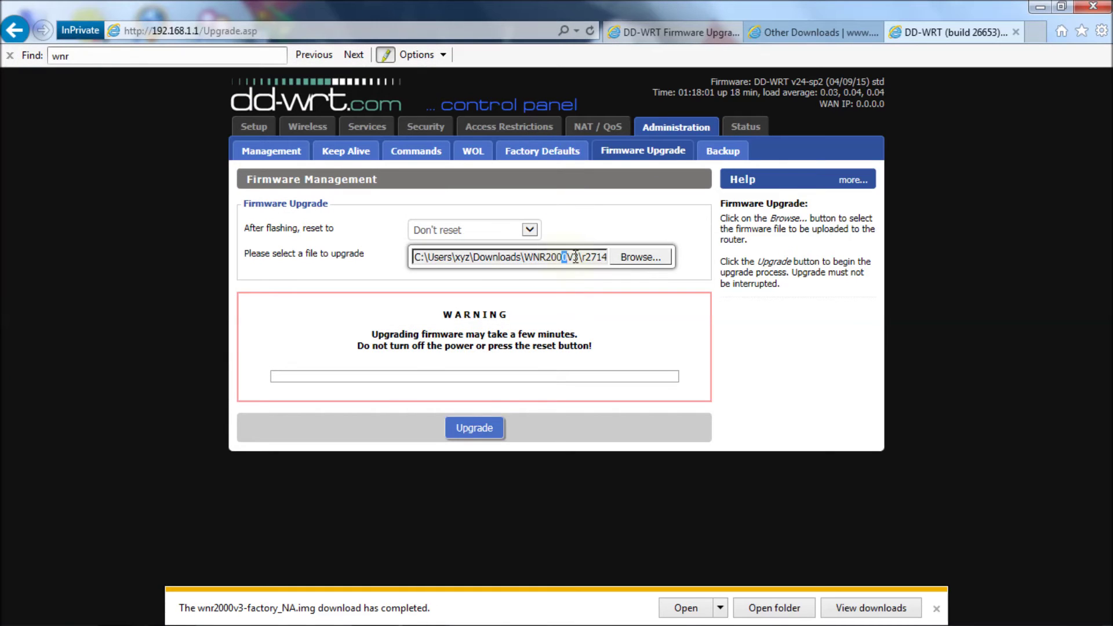
click(644, 250)
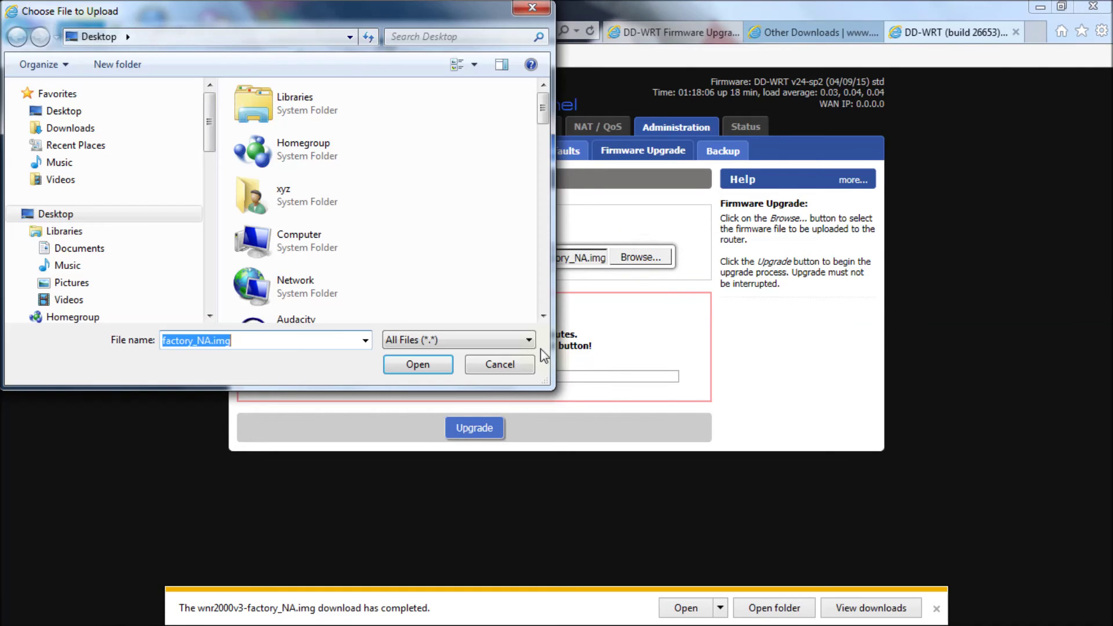
click(500, 364)
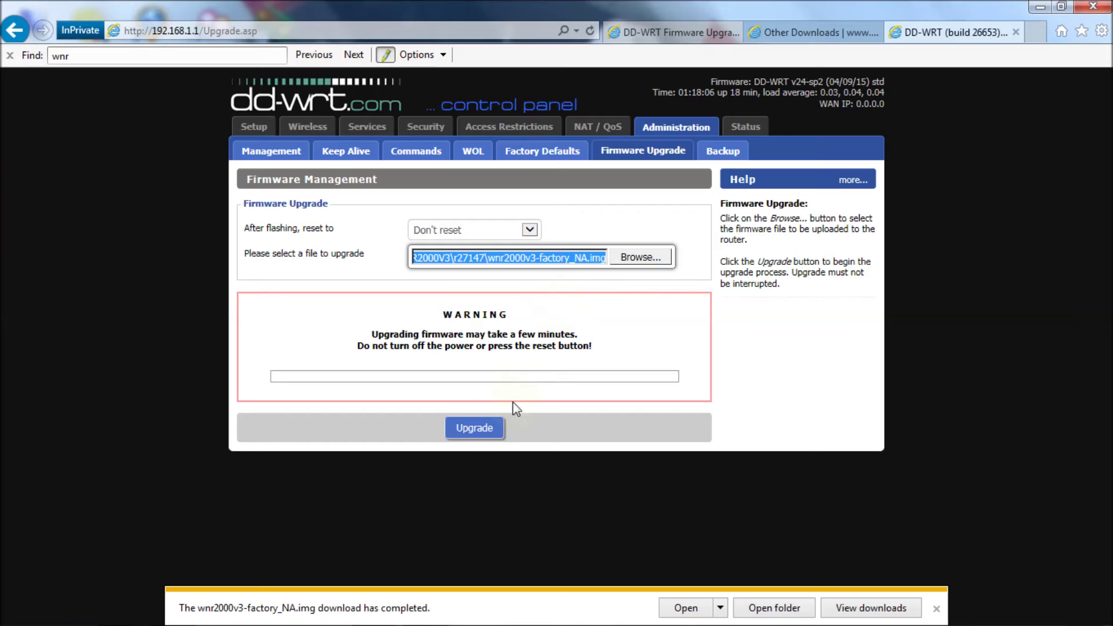
click(476, 431)
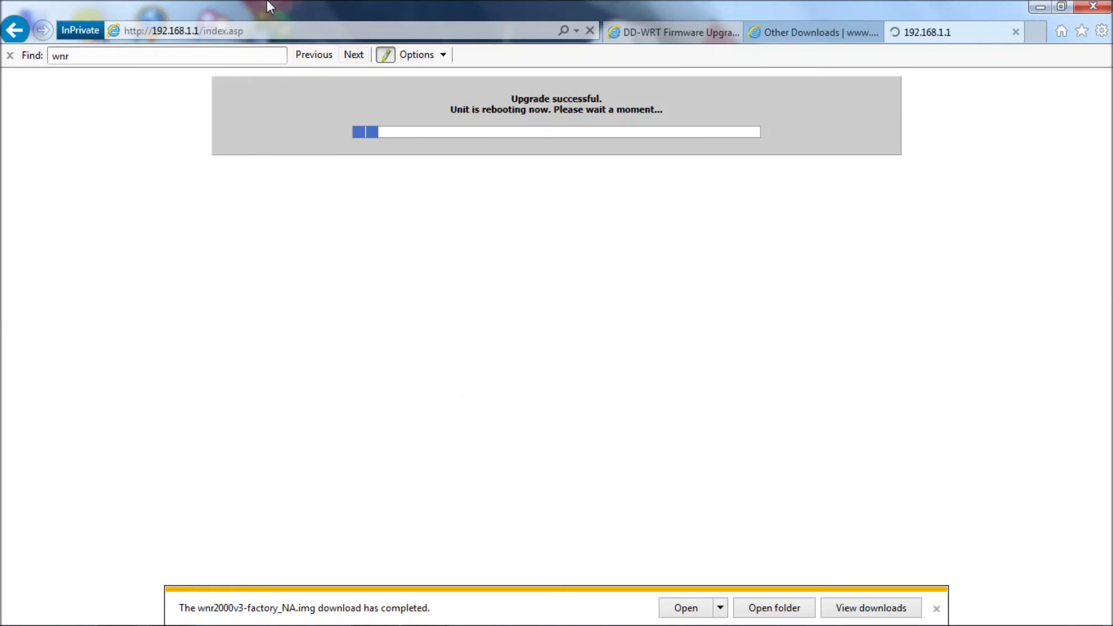
- After the 'Upgrade successful' reboot message appears, place the cursor at the end of the page address
click(282, 31)
click(282, 30)
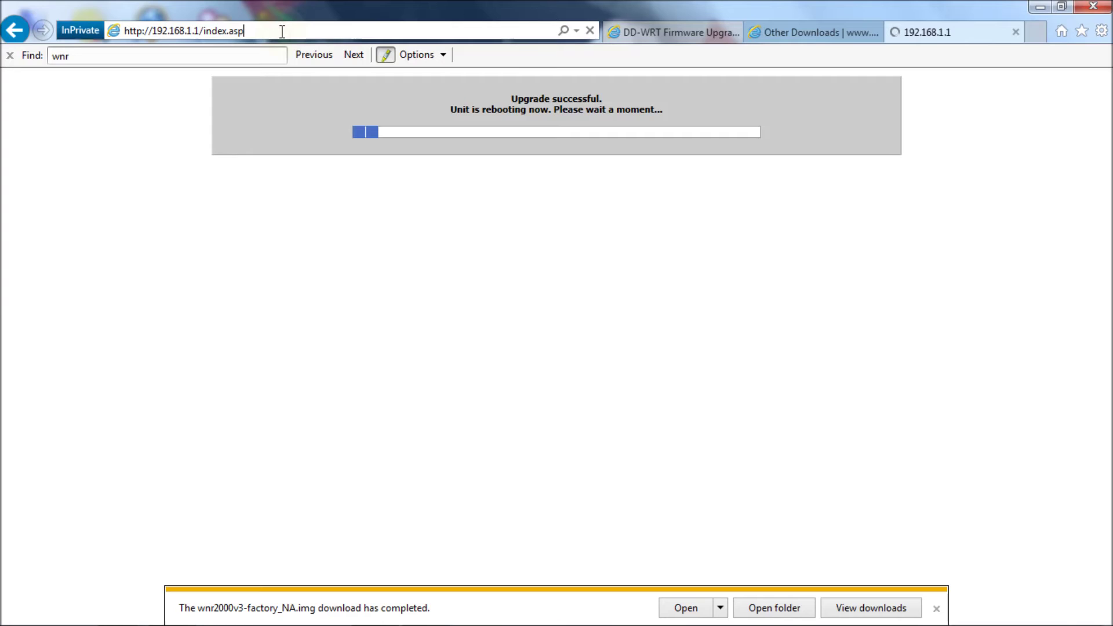
key(BackSpace)
key(BackSpace)
key(BackSpace)
key(BackSpace)
key(BackSpace)
key(BackSpace)
key(BackSpace)
key(BackSpace)
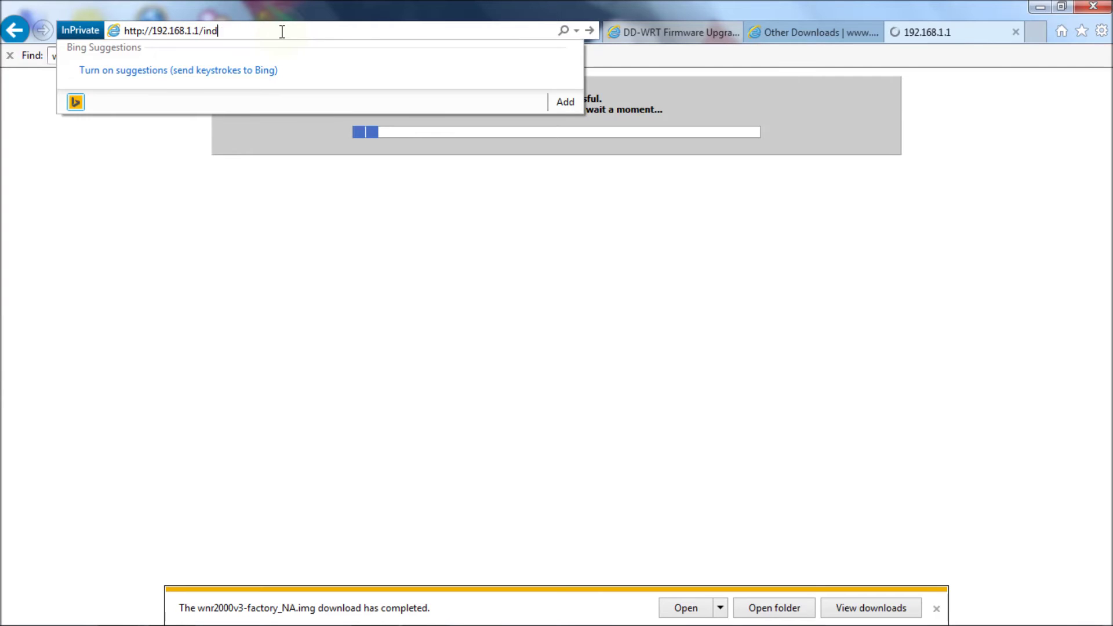
key(BackSpace)
key(Return)
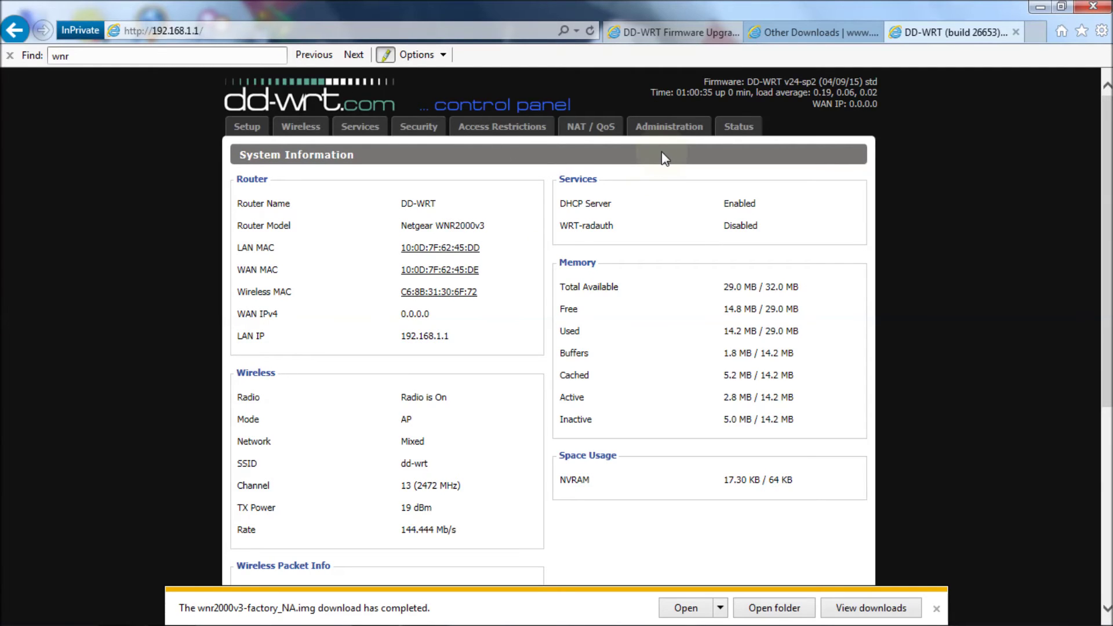
click(791, 82)
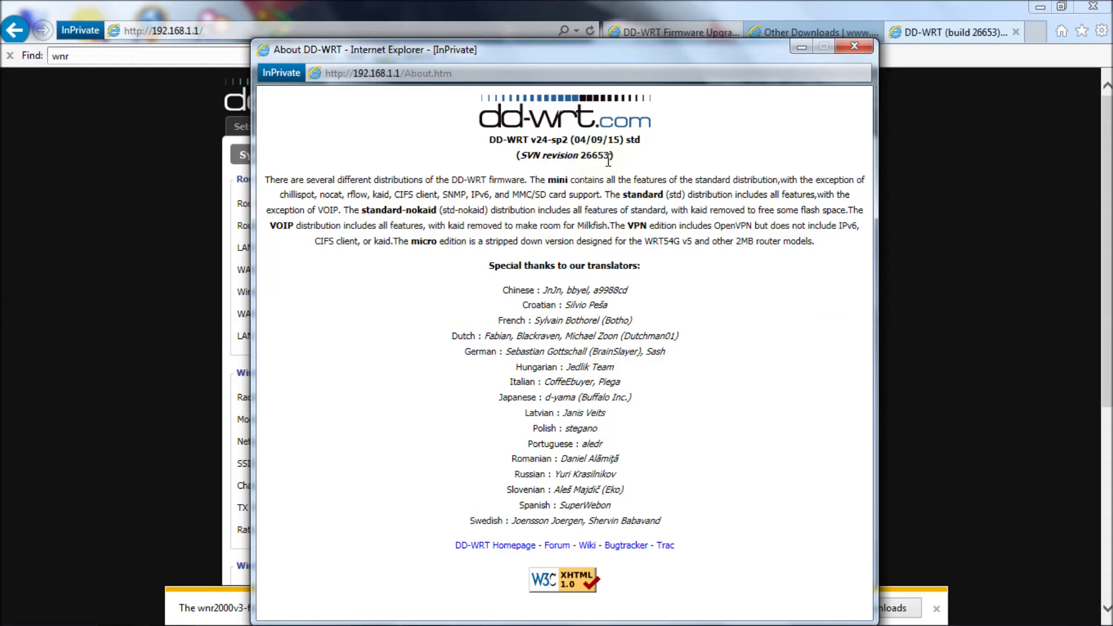
click(867, 48)
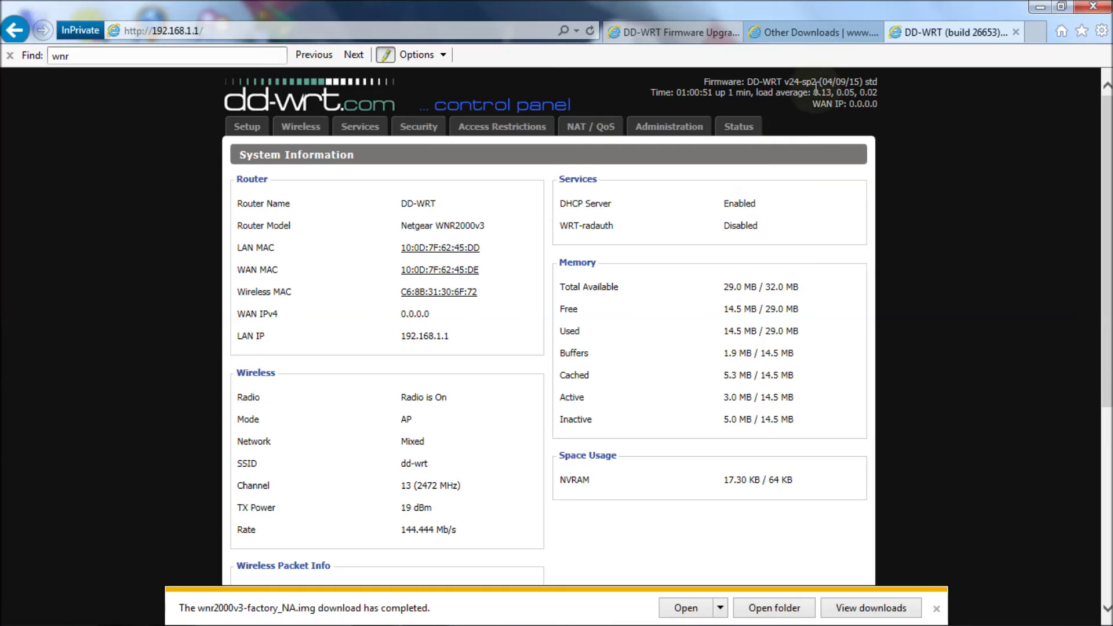
- Upload and flash r27147 wnr2000v3-webflash.bin through Administration > Firmware Upgrade
click(671, 132)
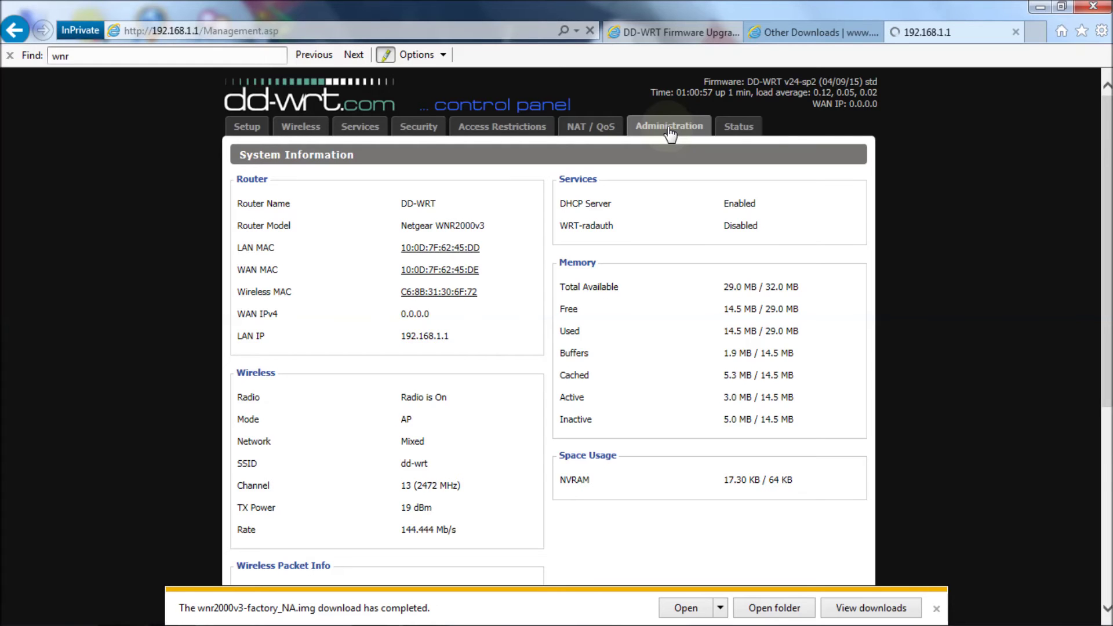
click(654, 156)
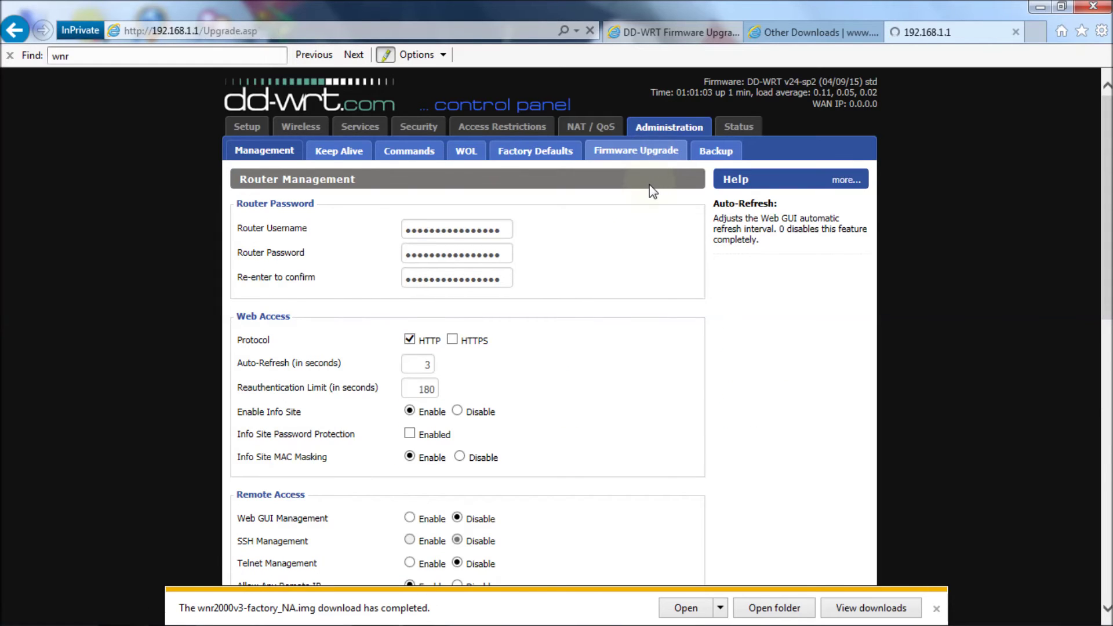
click(640, 257)
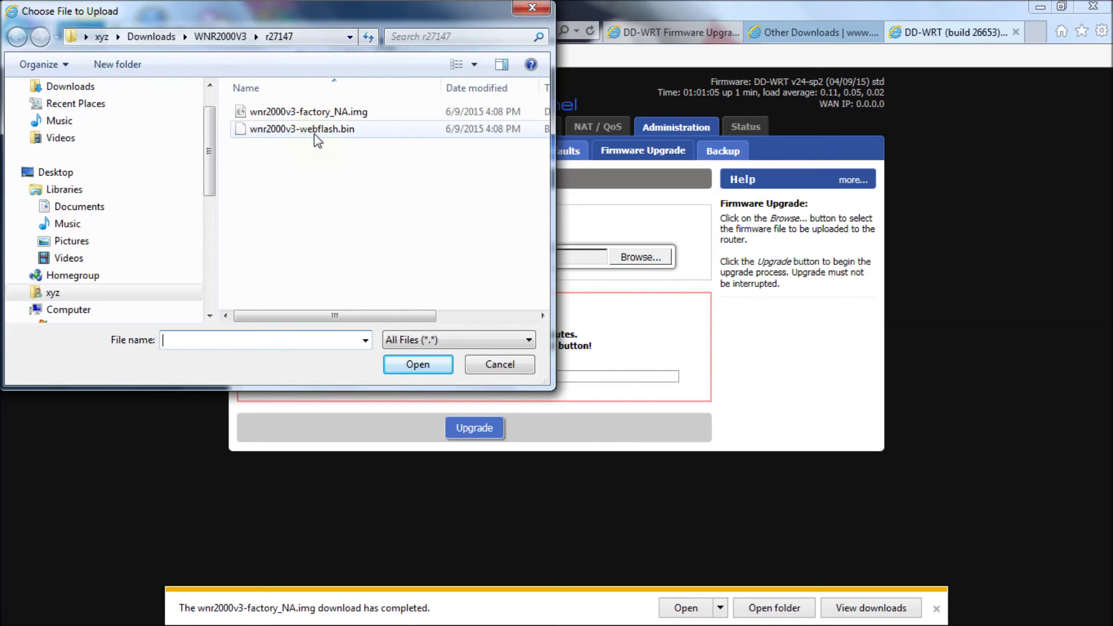
click(317, 131)
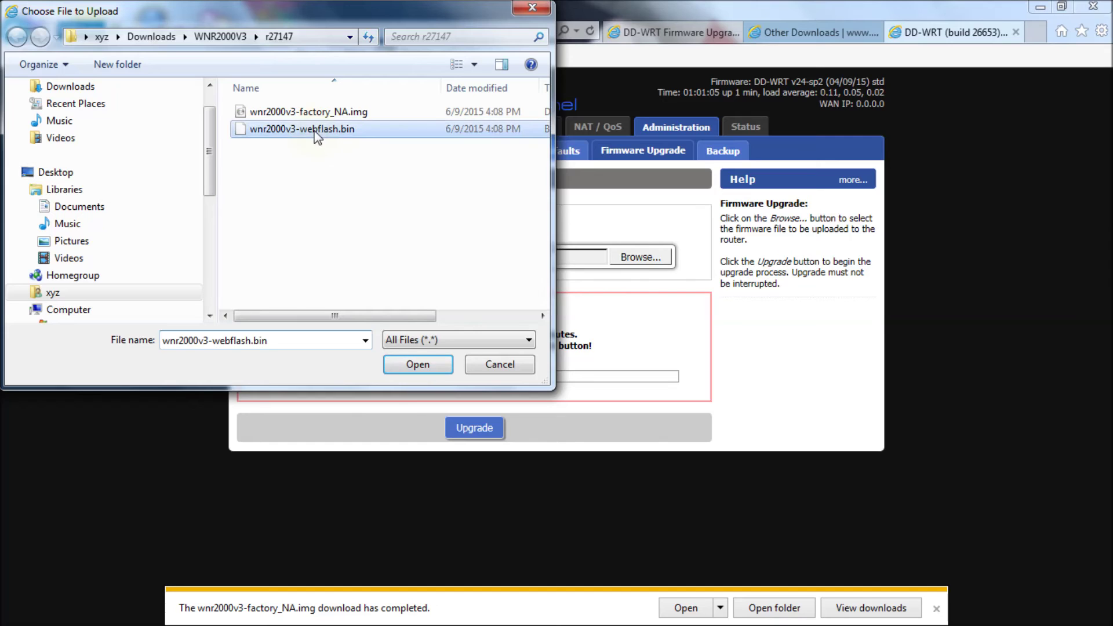
click(415, 369)
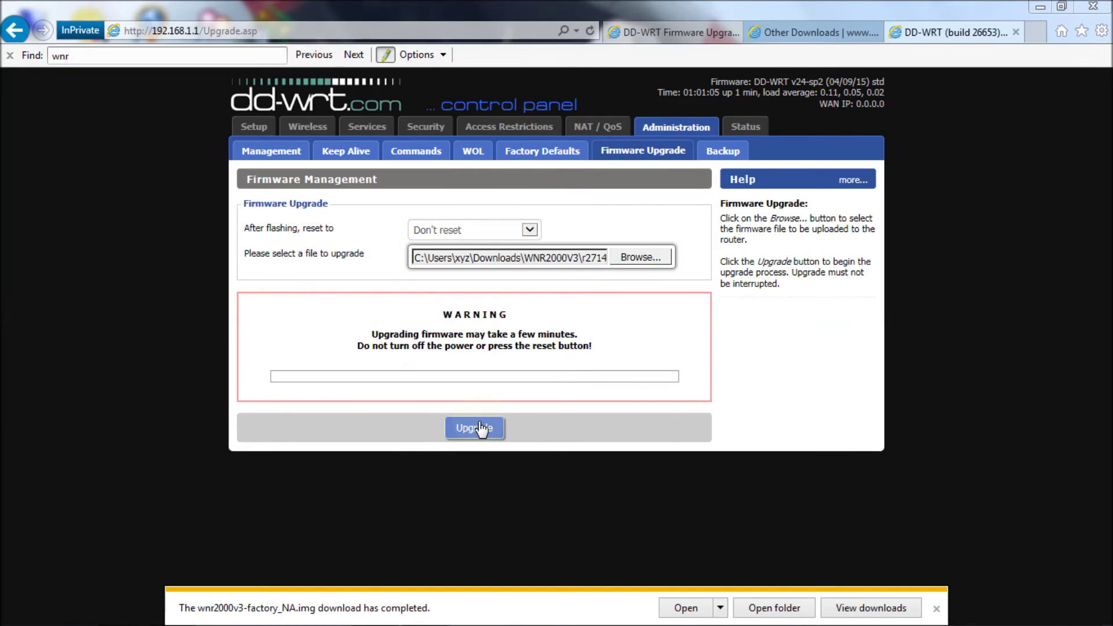
click(479, 428)
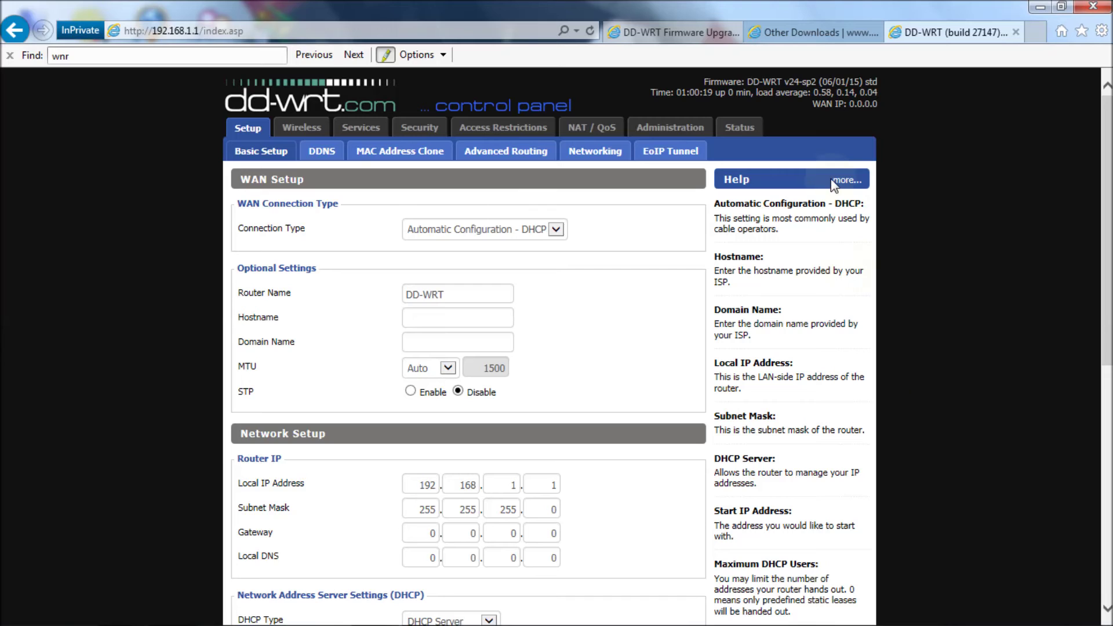
click(814, 85)
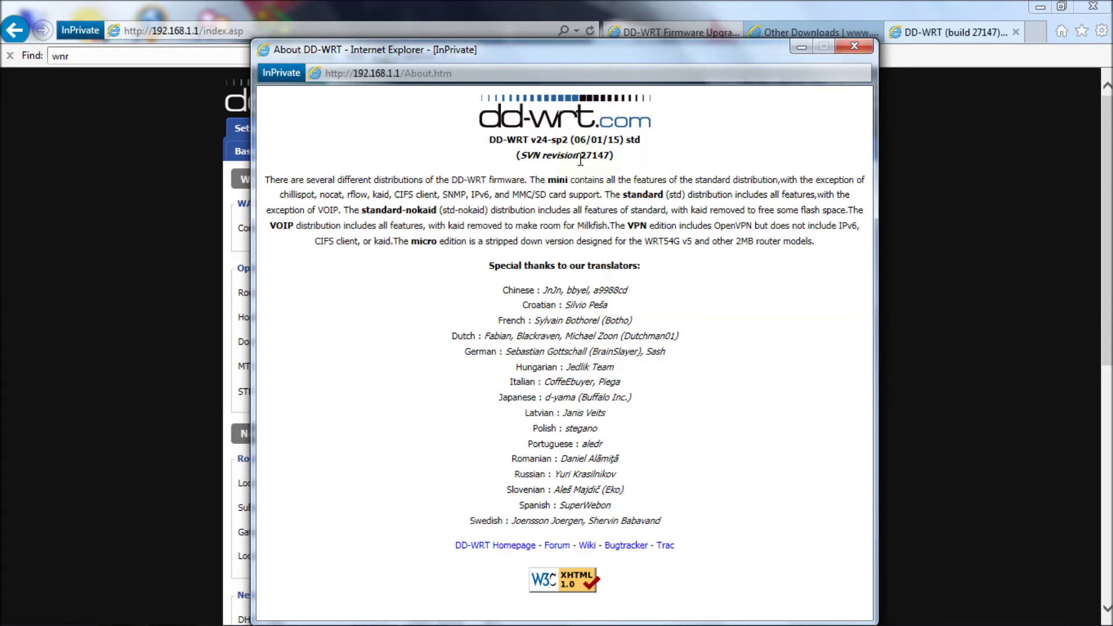
double_click(583, 160)
click(854, 48)
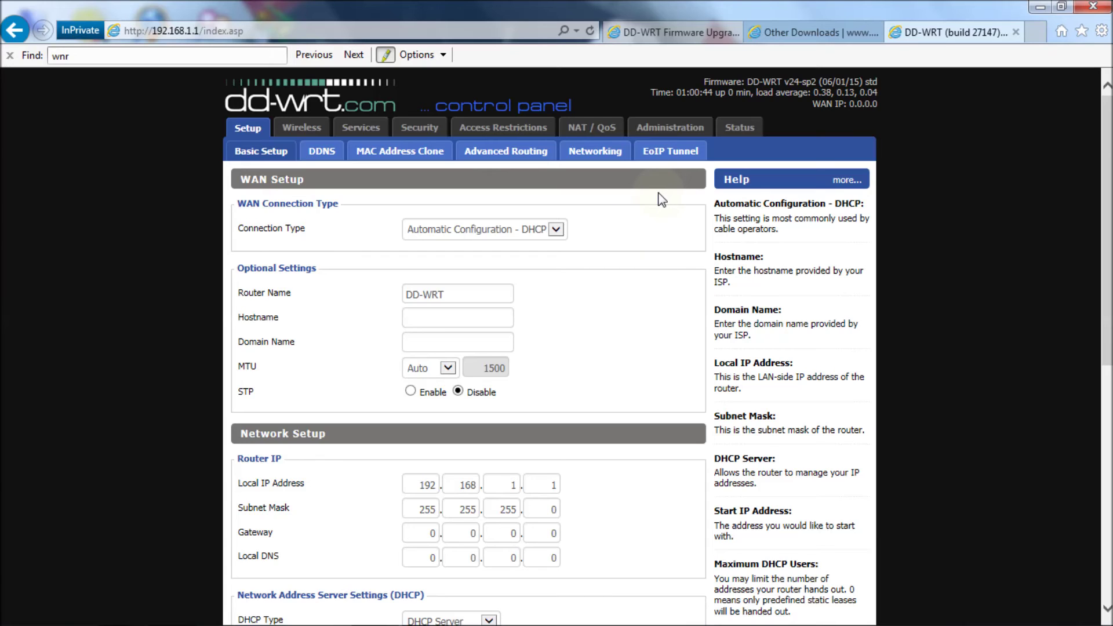
- Upload and flash WNR2000V3\r26446\wnr2000v3-factory_NA.img through Administration > Firmware Upgrade
click(672, 133)
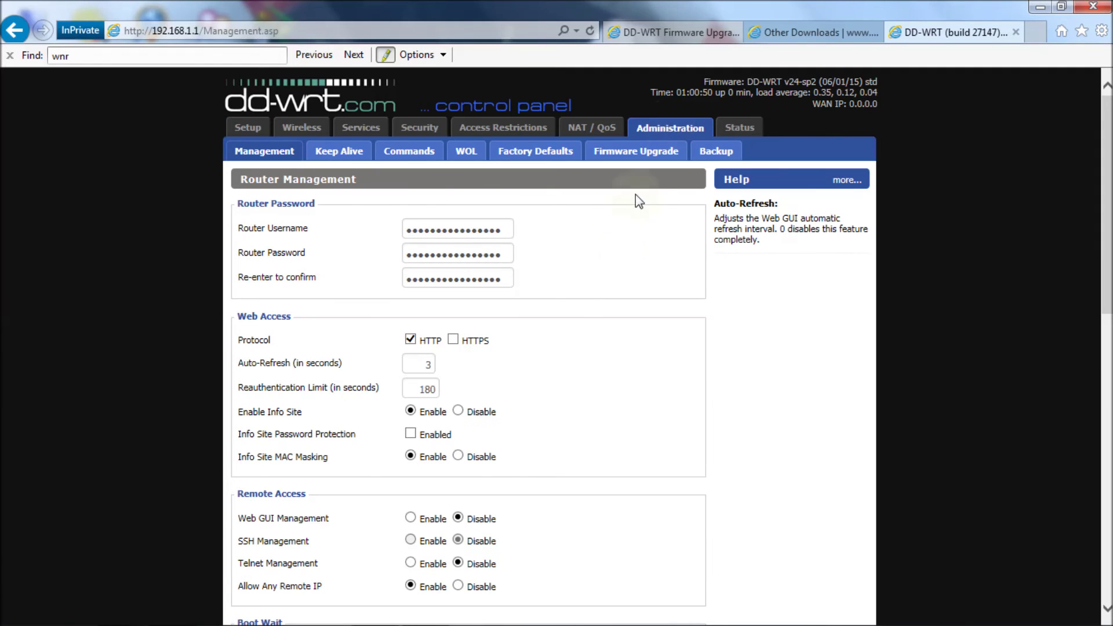
click(651, 157)
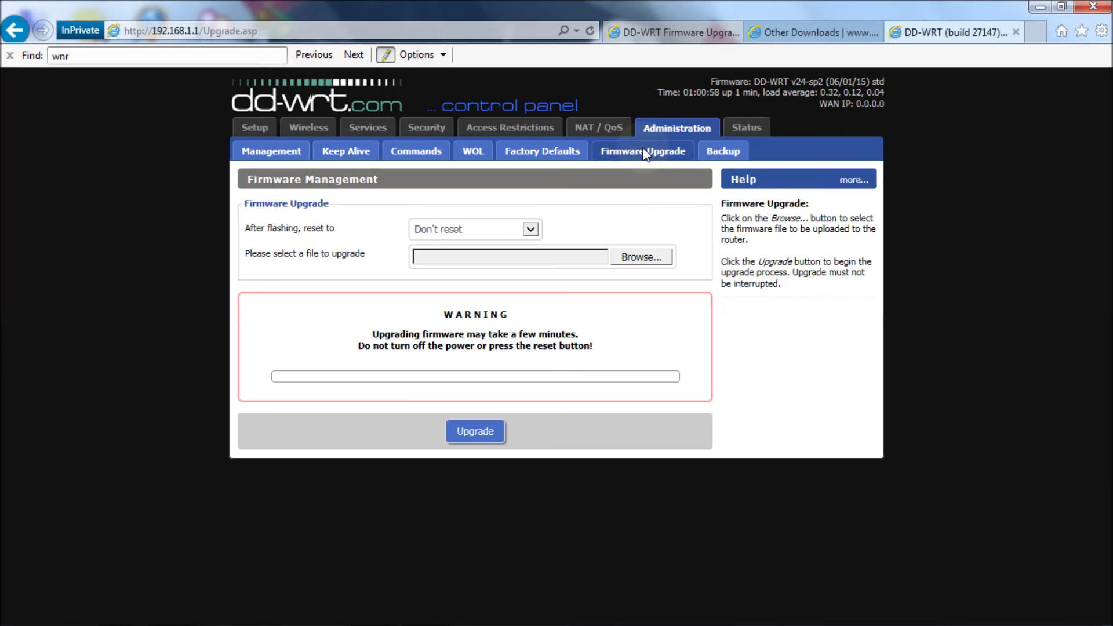
click(635, 256)
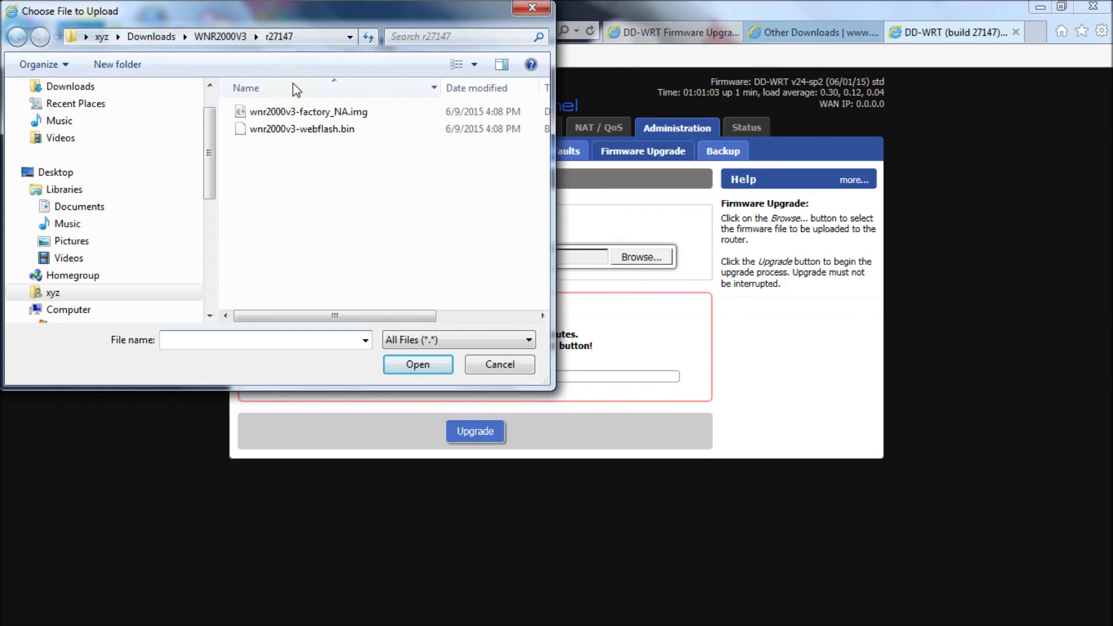
click(225, 36)
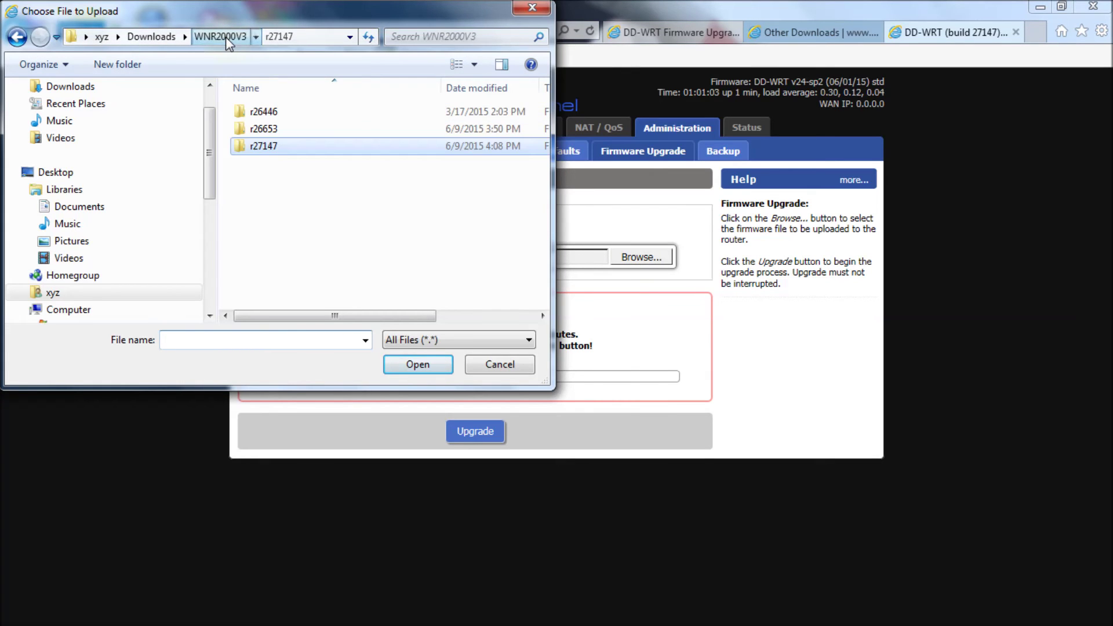
click(262, 115)
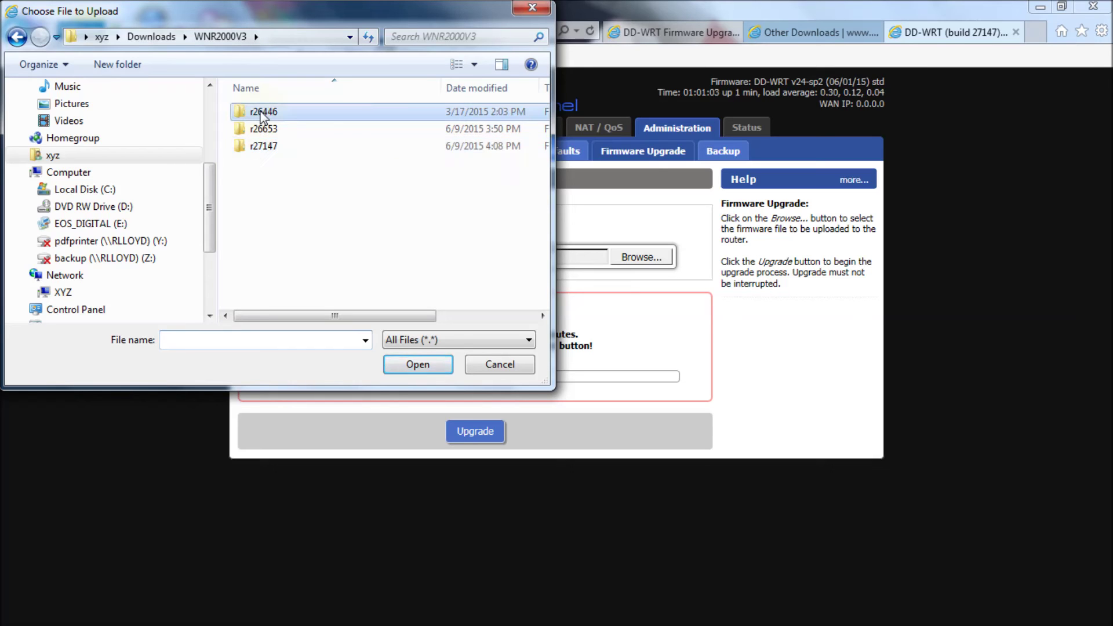
double_click(297, 114)
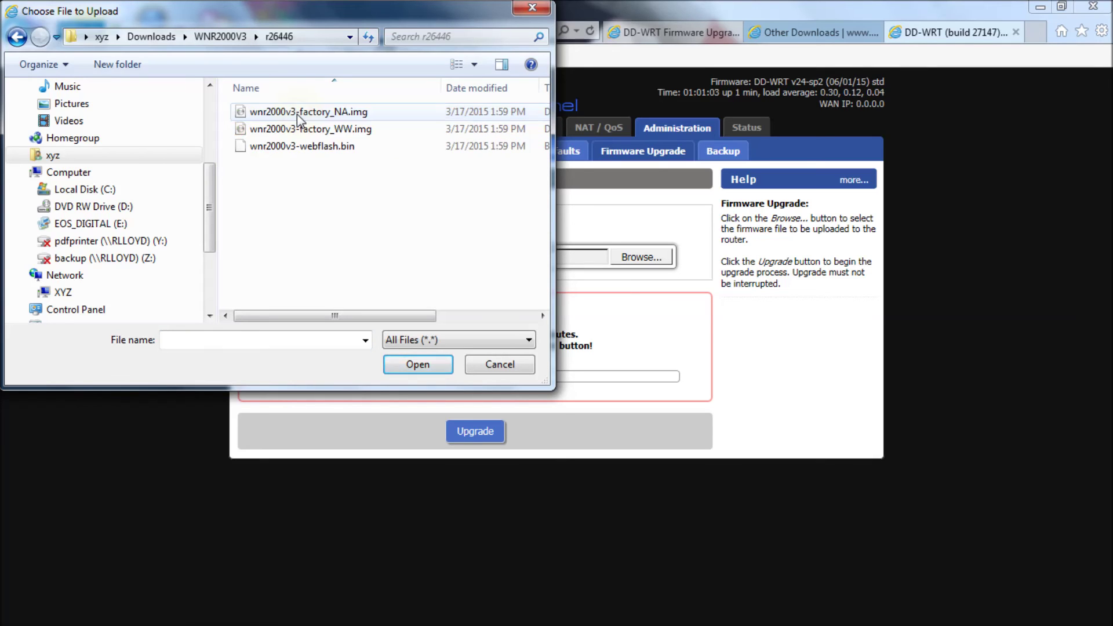
click(360, 115)
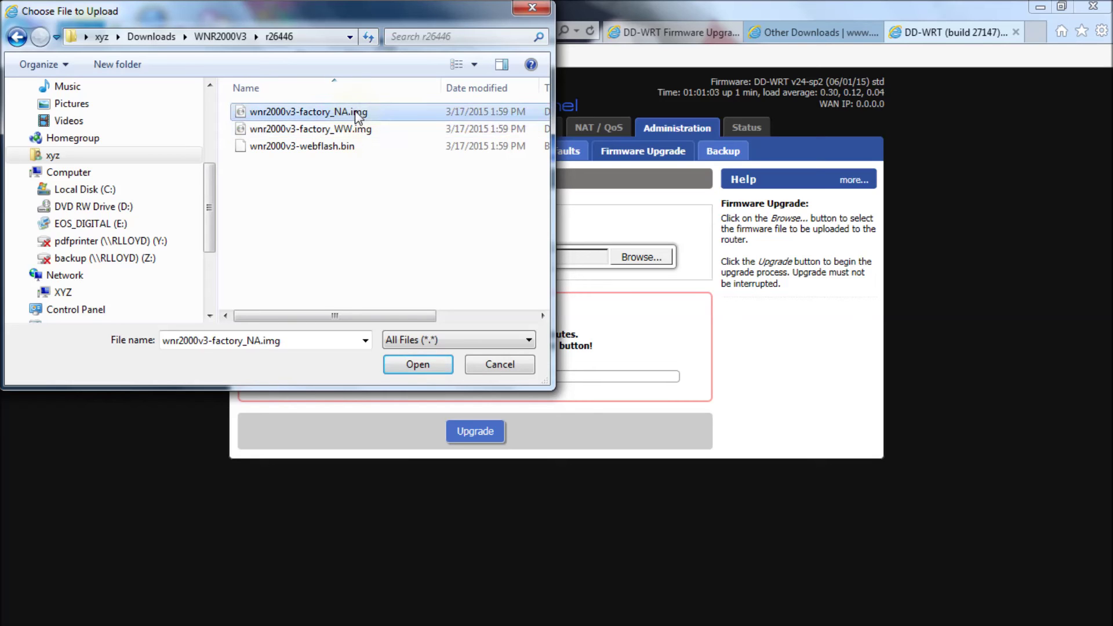
click(440, 364)
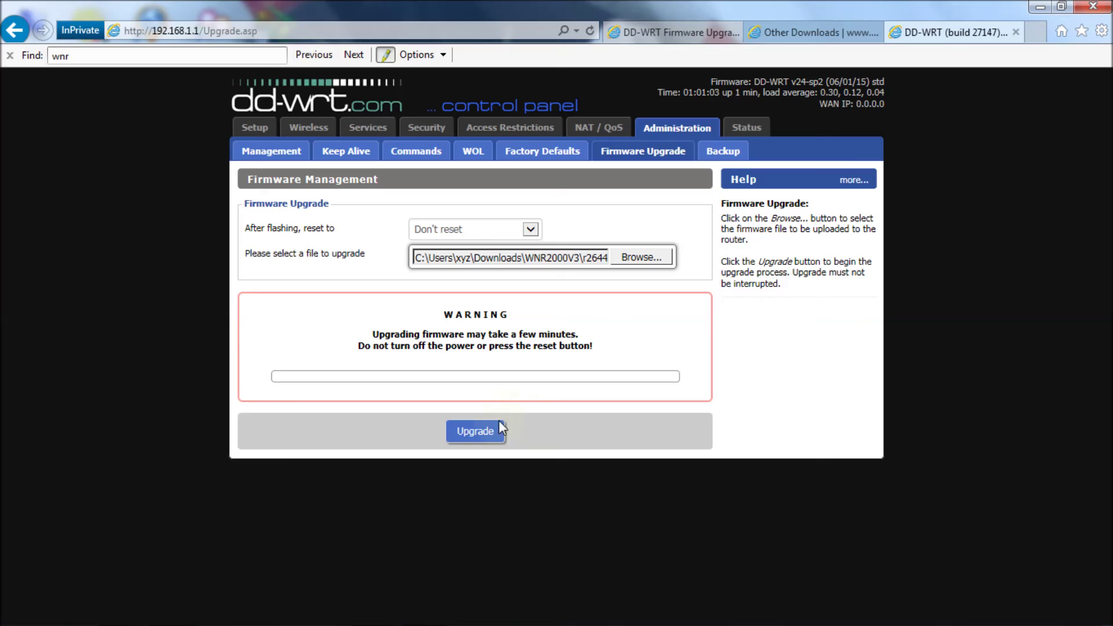
click(490, 433)
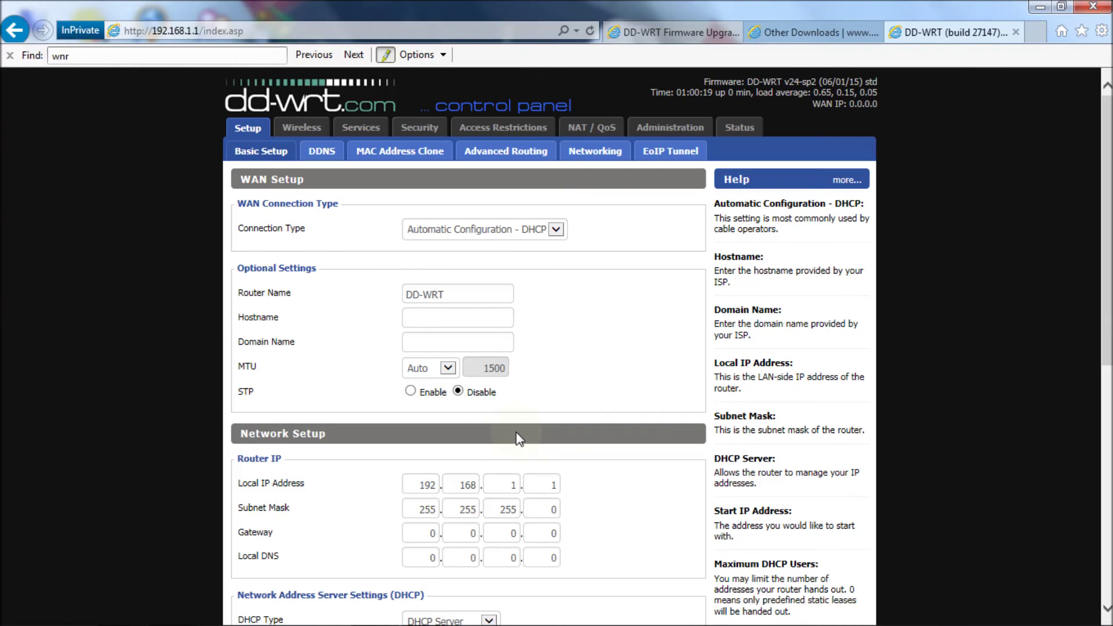
- Check the firmware details, then upload and flash r26446 wnr2000v3-webflash.bin via Firmware Upgrade
click(792, 87)
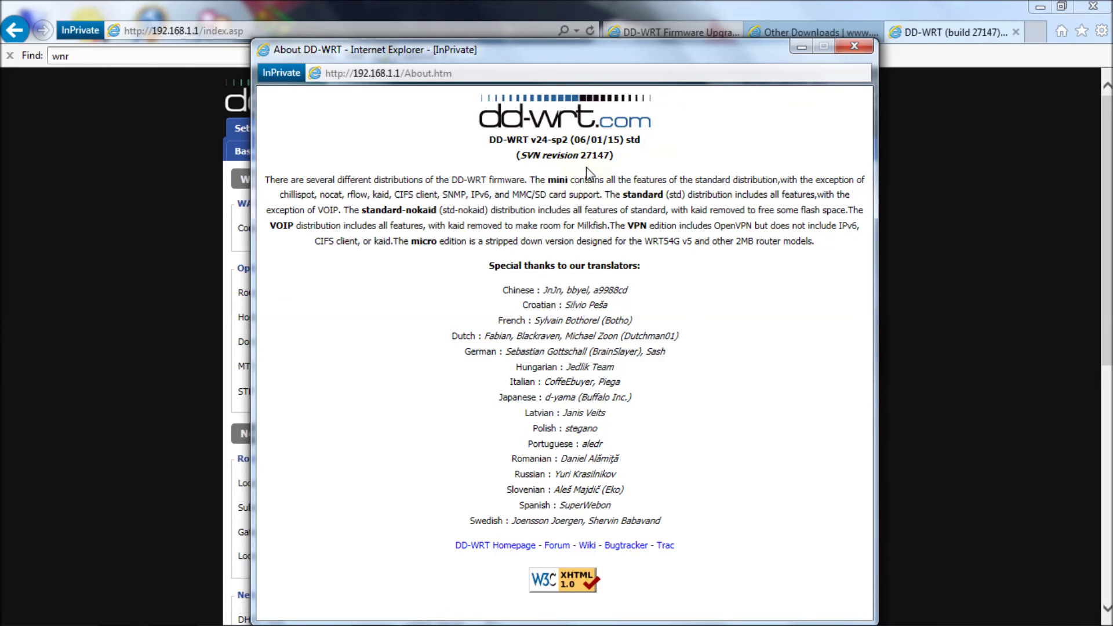
click(850, 46)
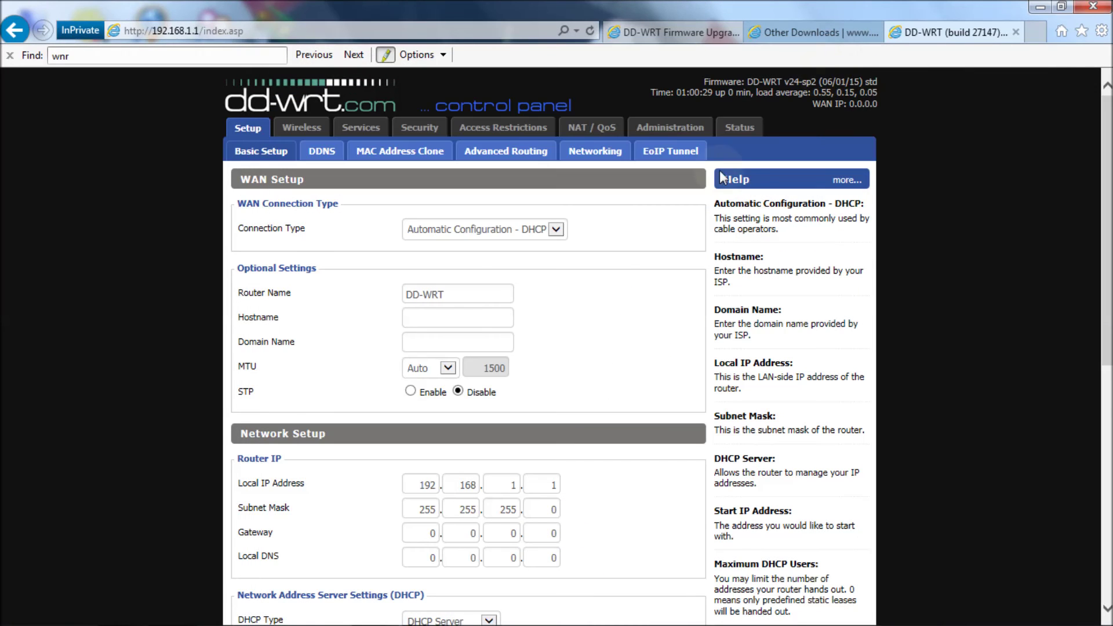
click(665, 132)
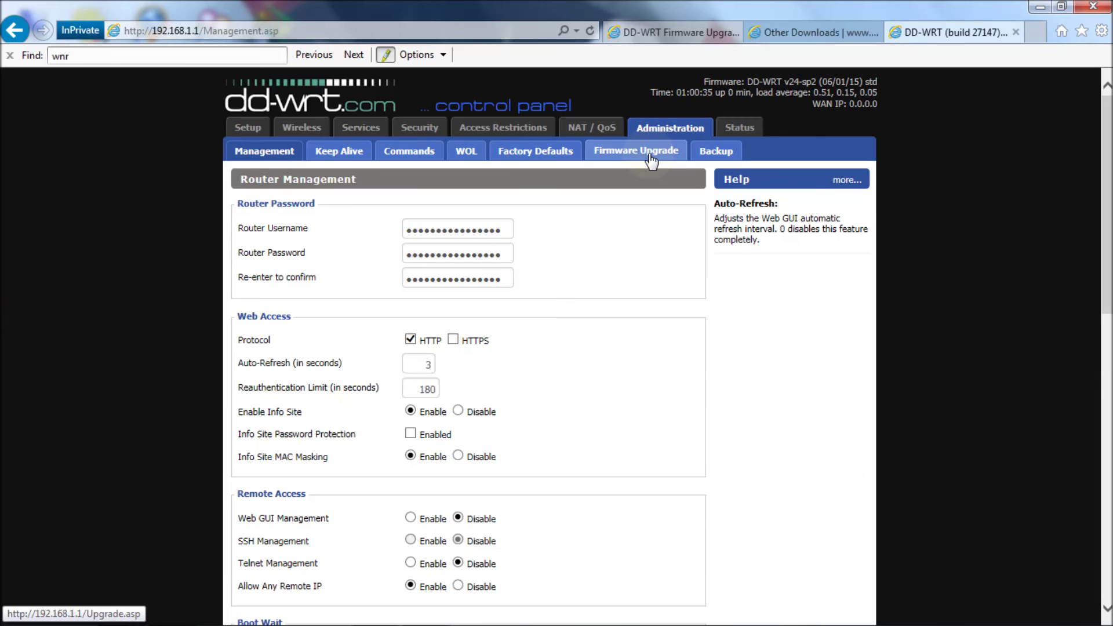
click(650, 155)
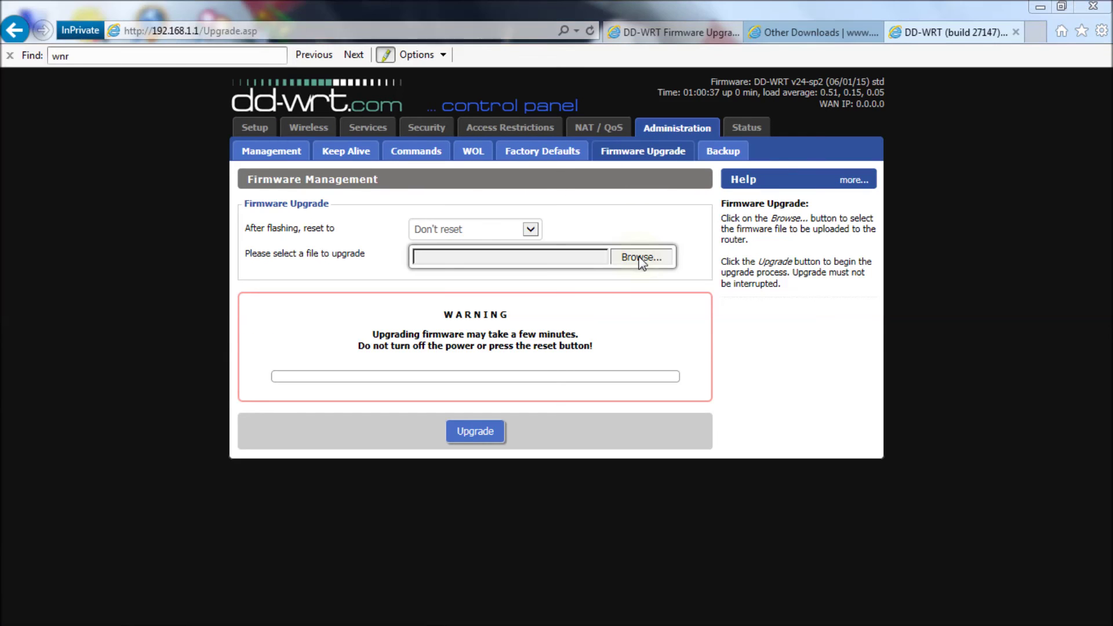
click(641, 258)
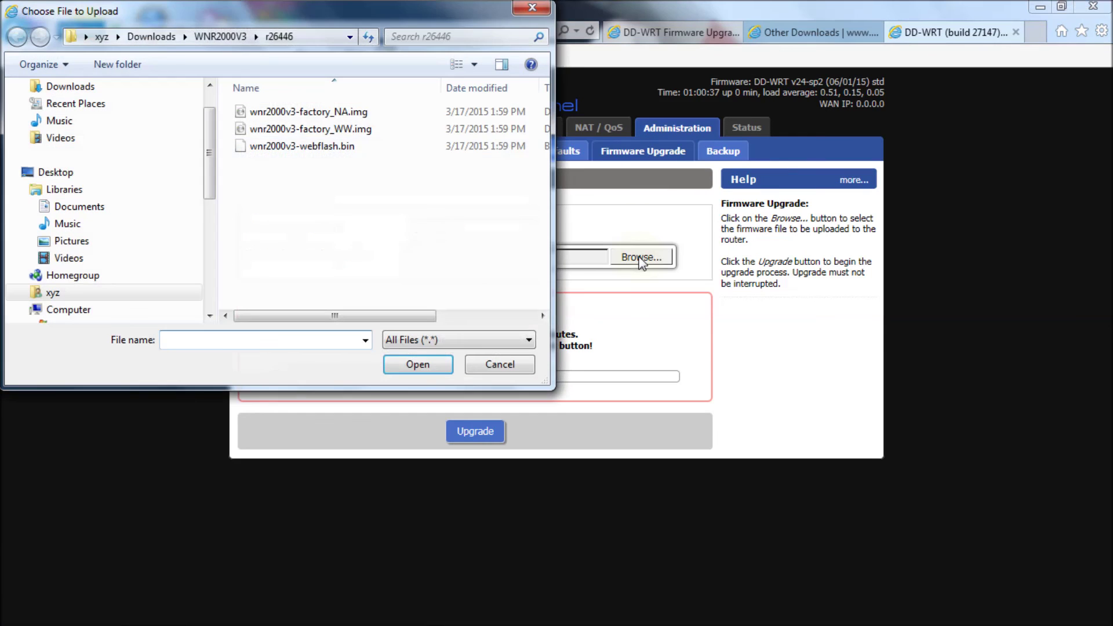
click(341, 152)
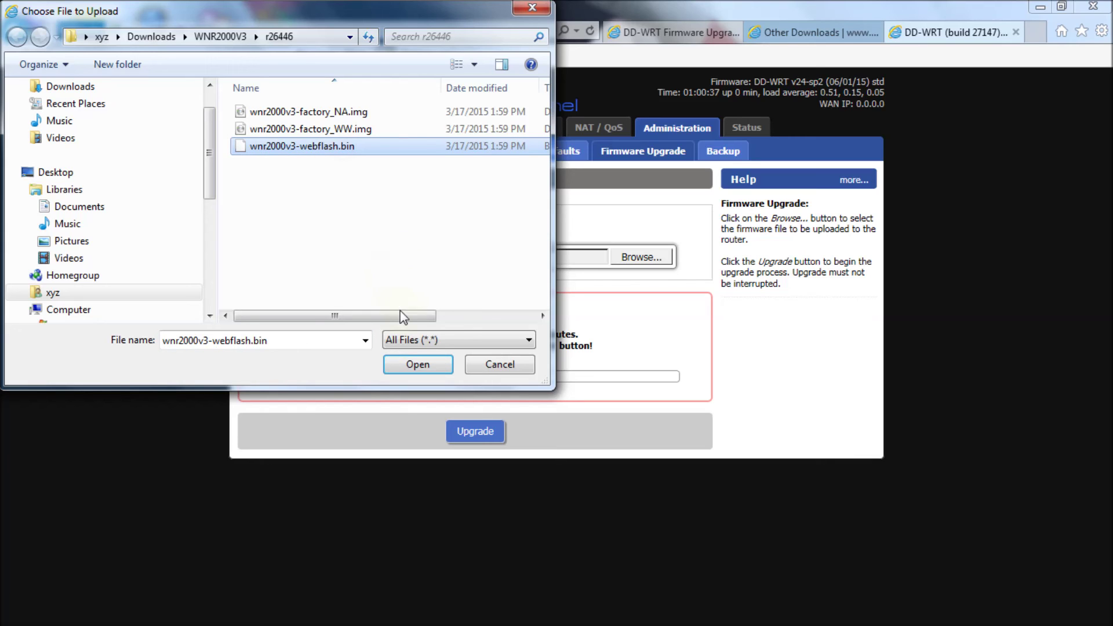
click(422, 365)
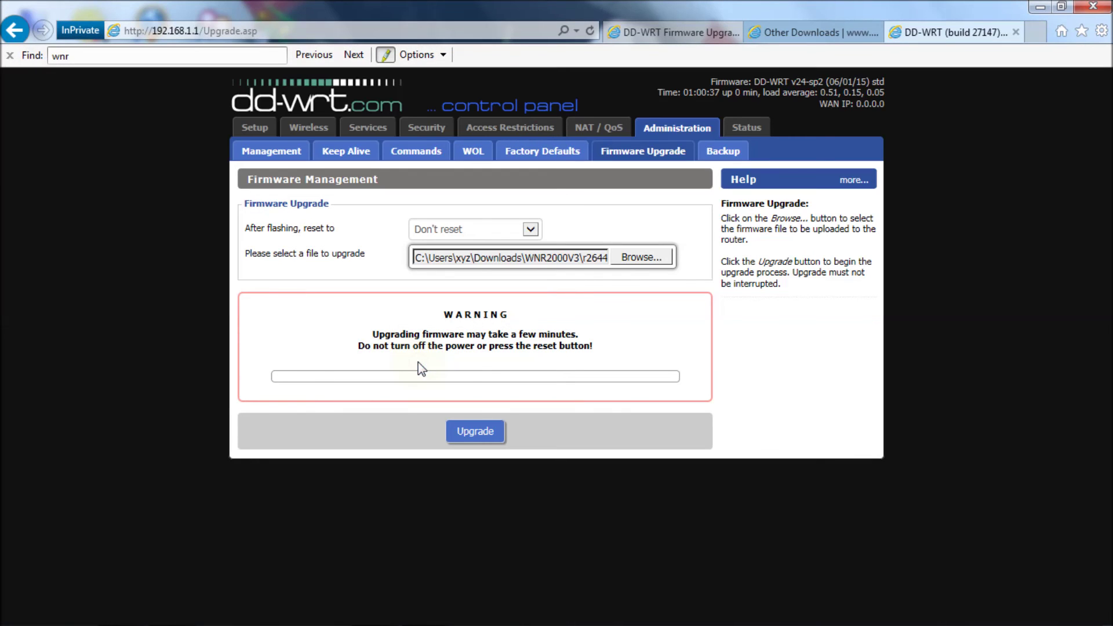
click(470, 435)
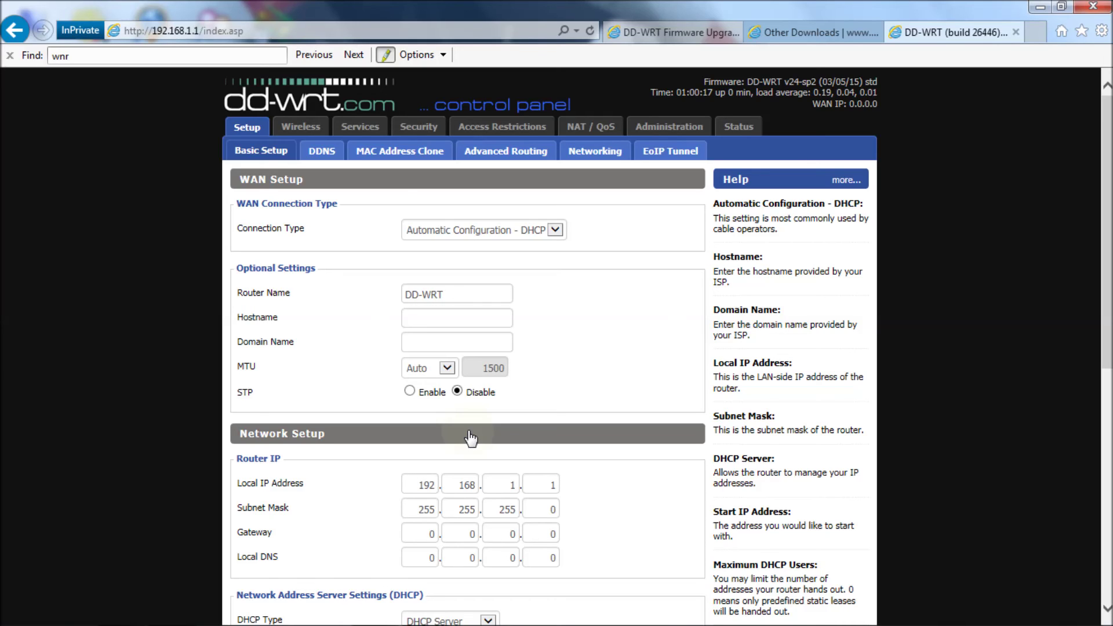
- Confirm in About DD-WRT that the SVN revision reads 26446, then close the window
click(813, 86)
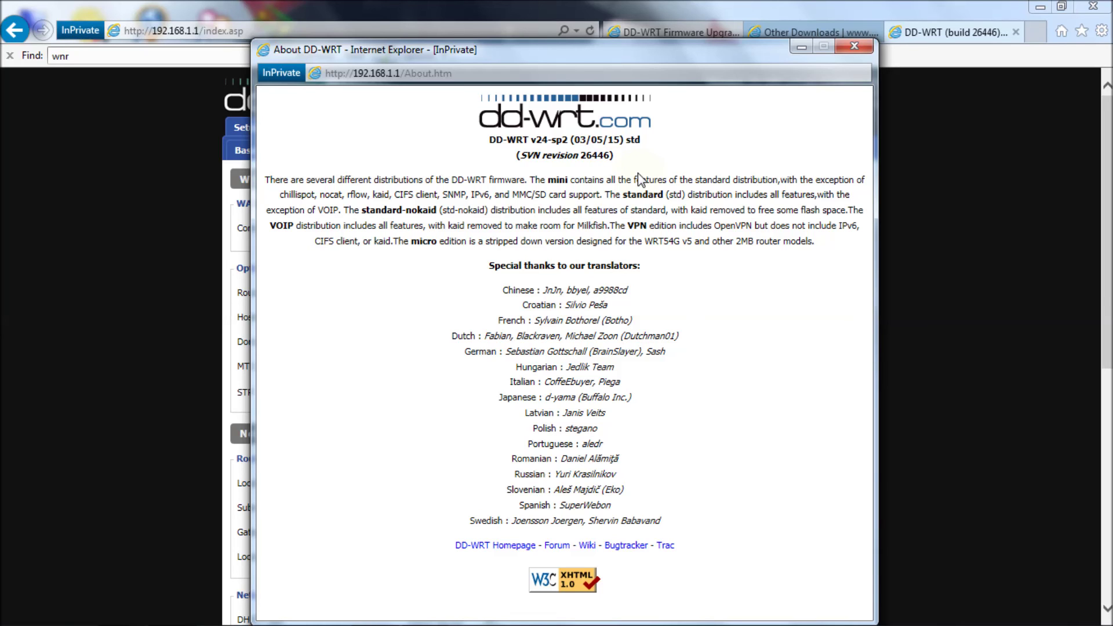
key(alt+F4)
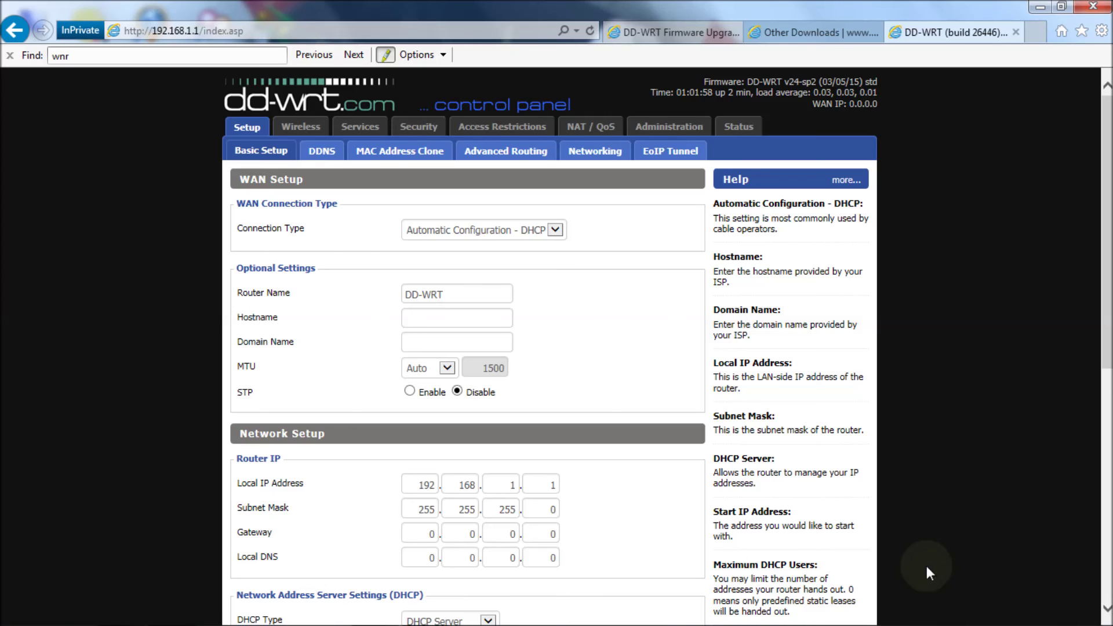
mouse_move(927, 624)
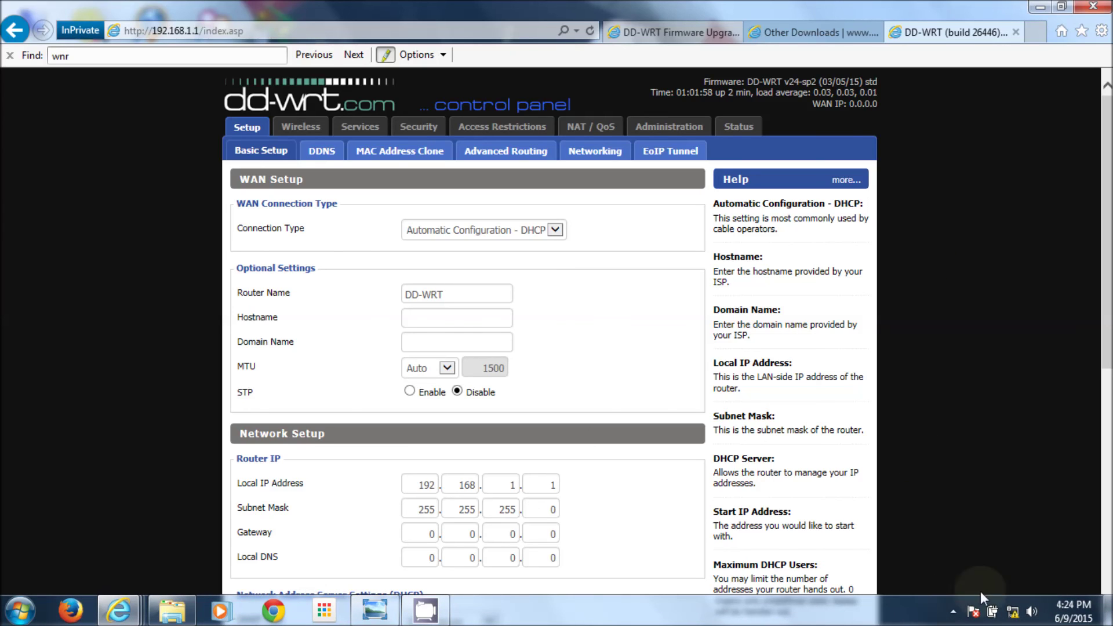
- Enable the Wireless Network Connection adapter via Change adapter settings, then close the Network Connections window
mouse_move(1014, 619)
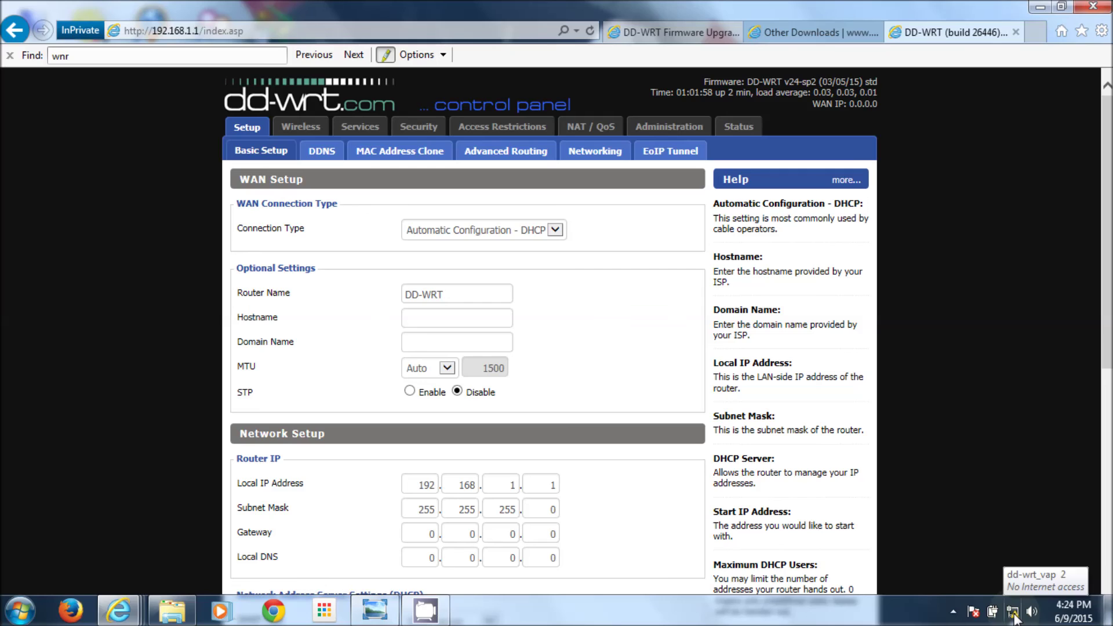
click(1015, 620)
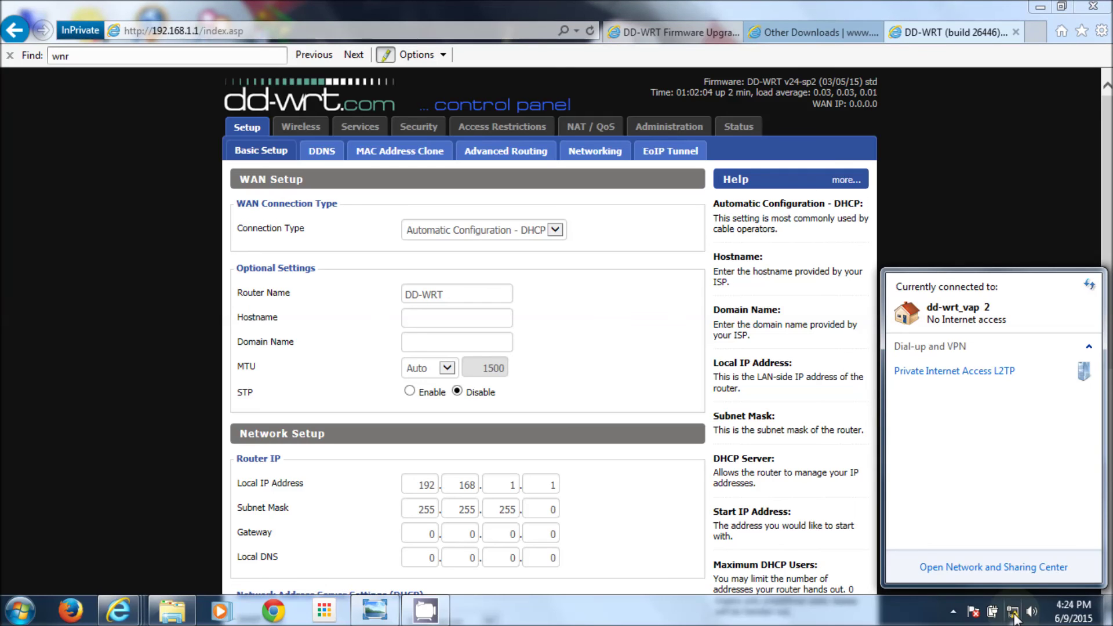
click(994, 569)
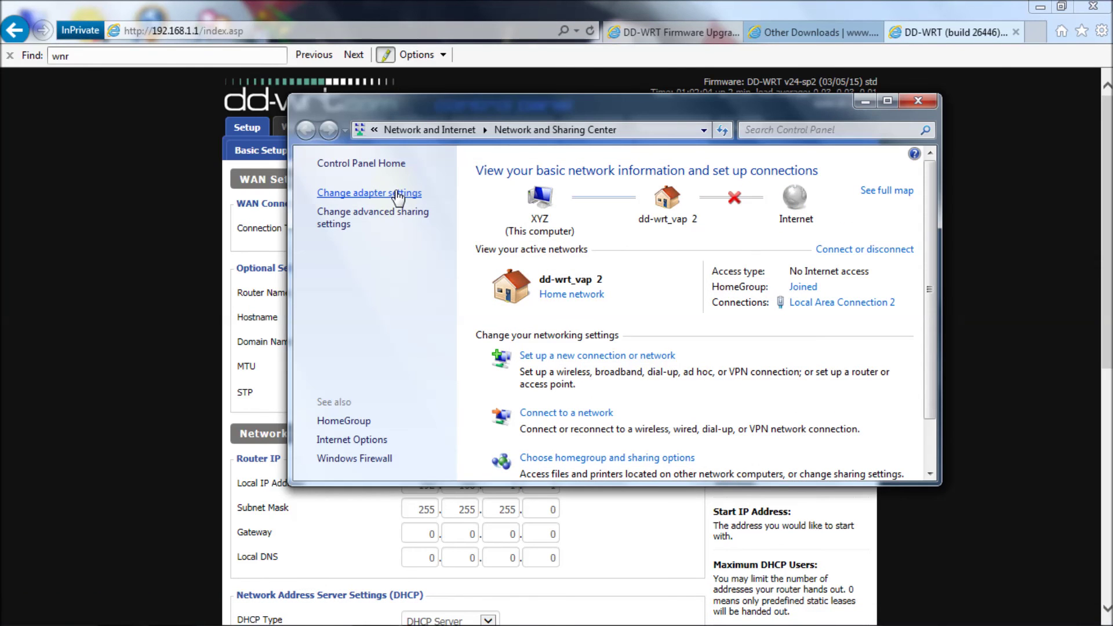
click(398, 195)
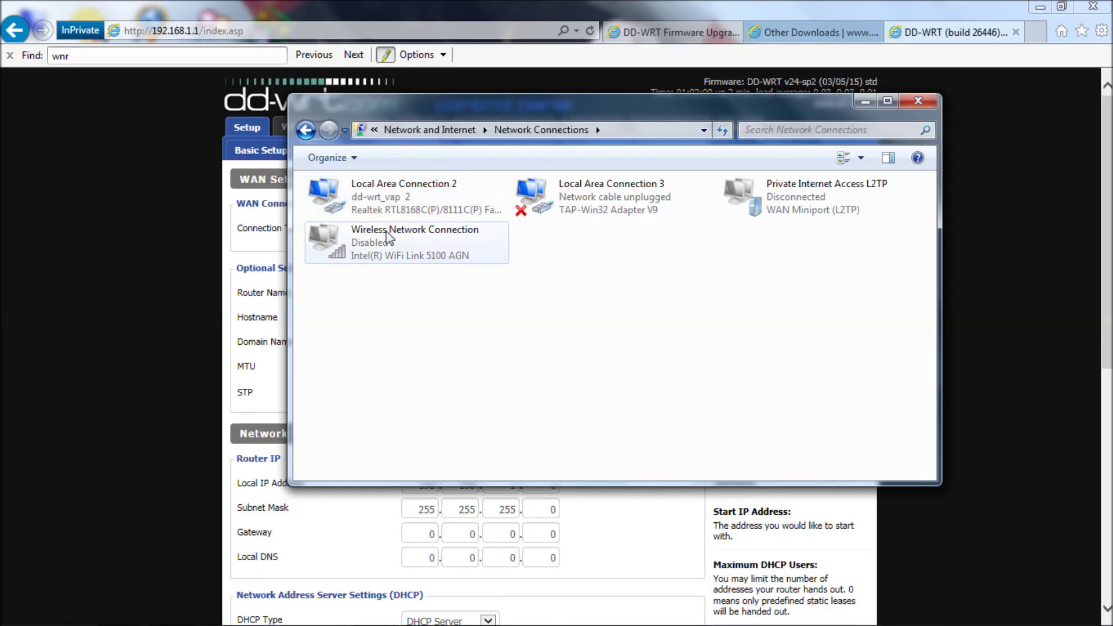
right_click(382, 246)
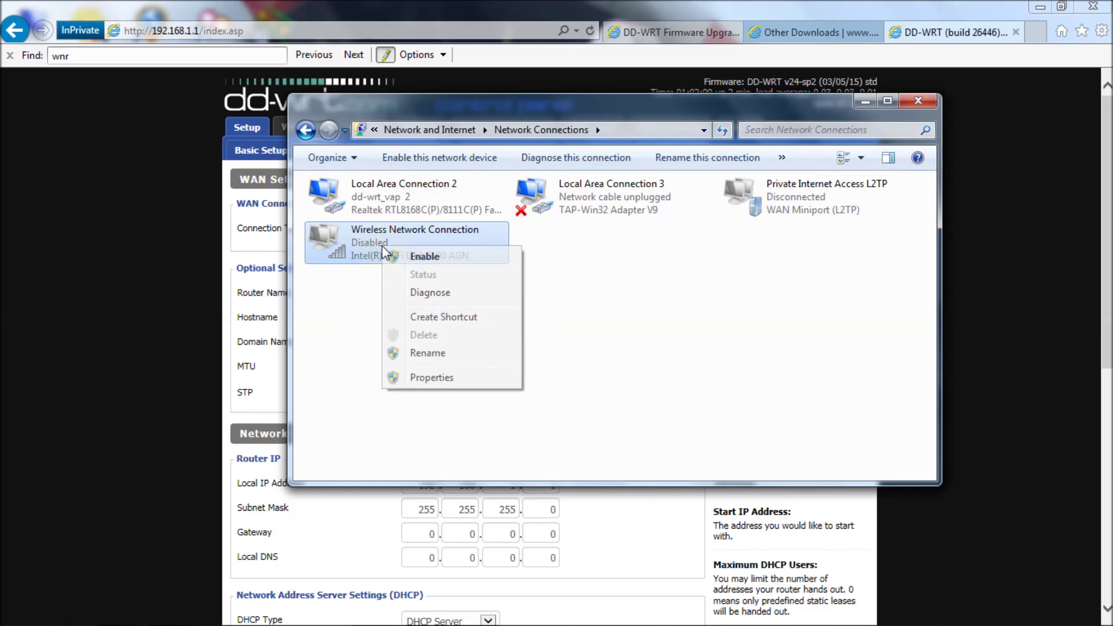
click(426, 258)
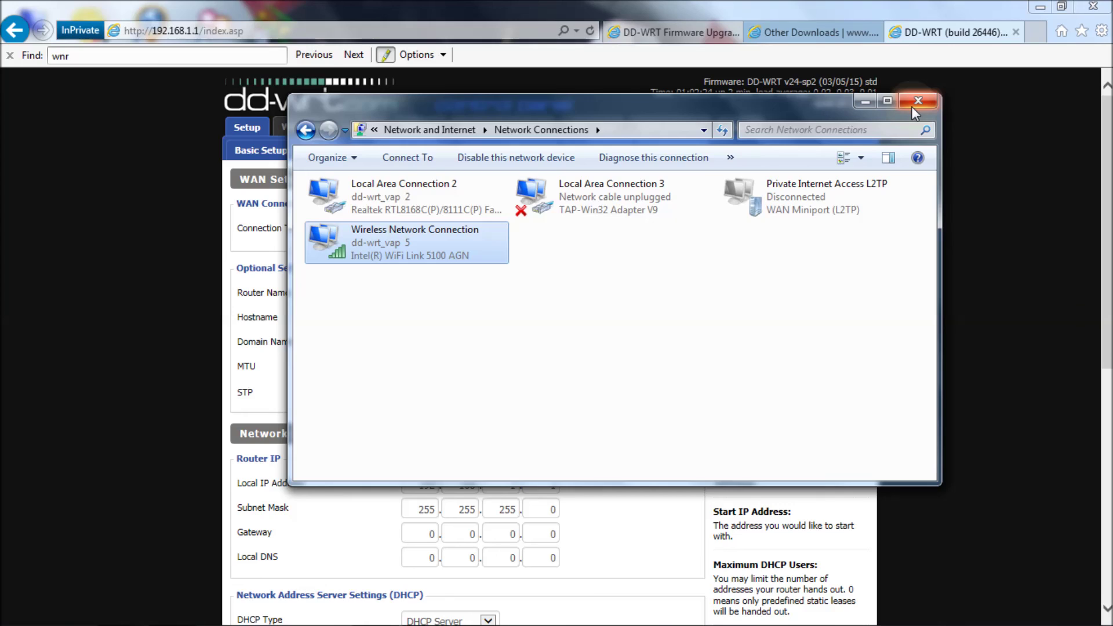
click(916, 102)
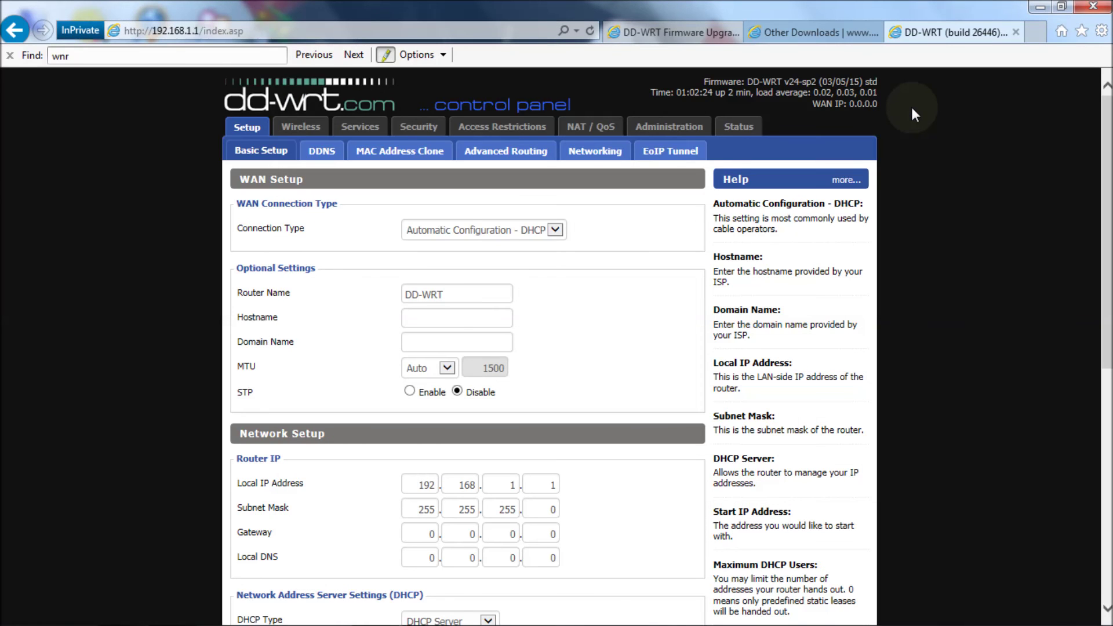